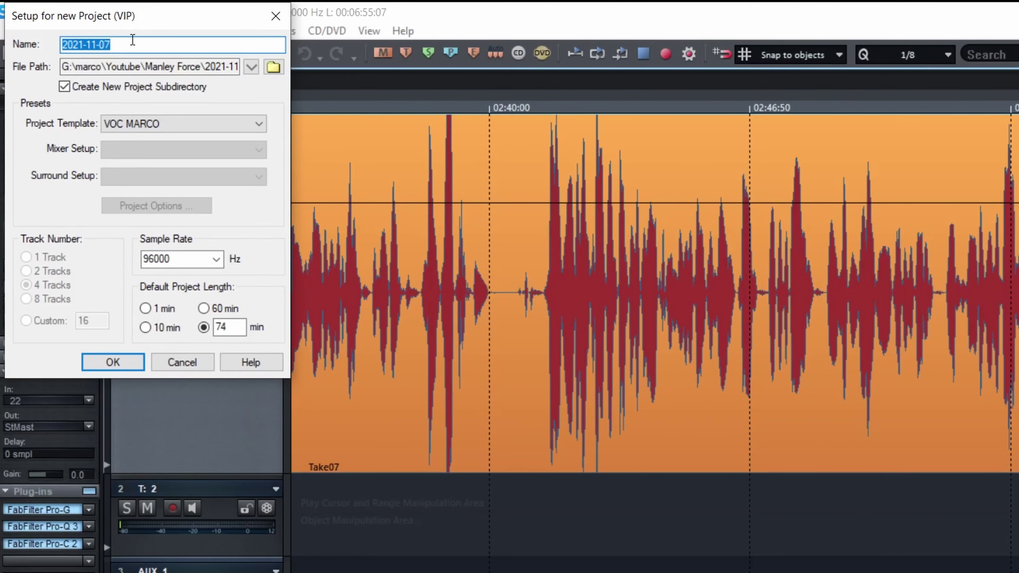
# Step: Create the new project with the name Part 2 and set its location to the Beginner Samp\Part2 folder
pyautogui.write('Part 2')
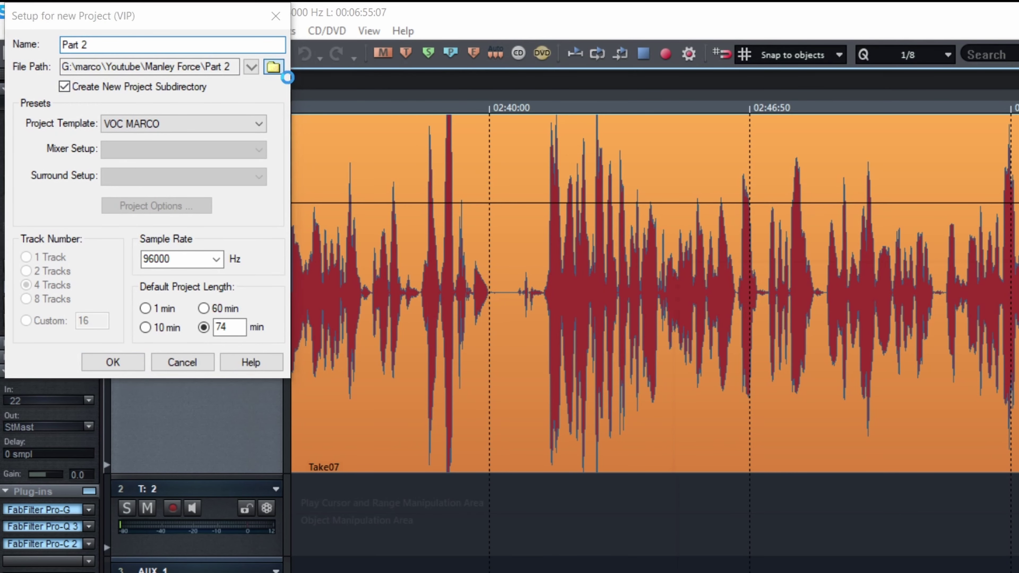
pyautogui.click(274, 66)
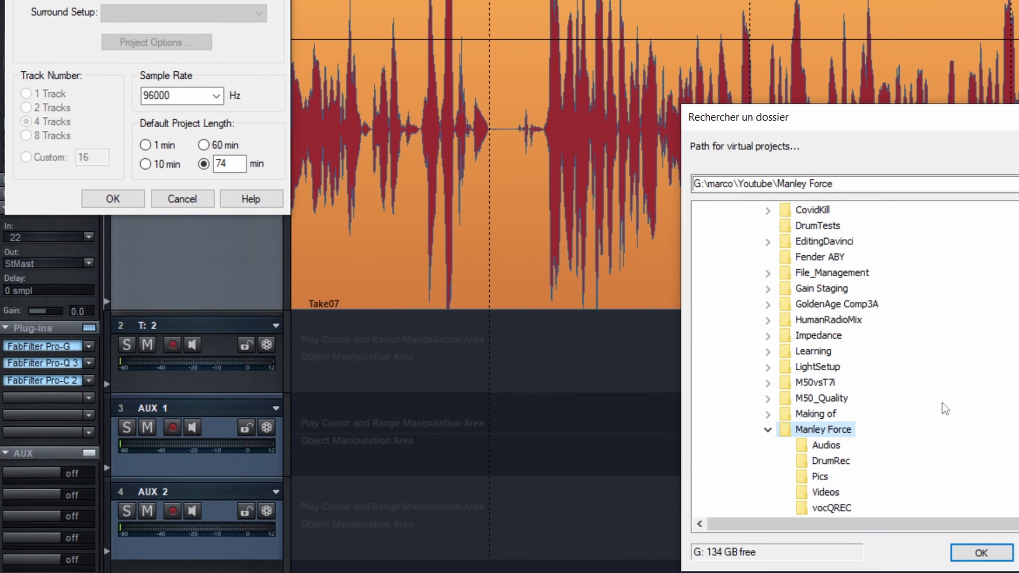
pyautogui.scroll(2, 939, 473)
pyautogui.scroll(-3, 933, 465)
pyautogui.scroll(1, 935, 466)
pyautogui.scroll(3, 933, 297)
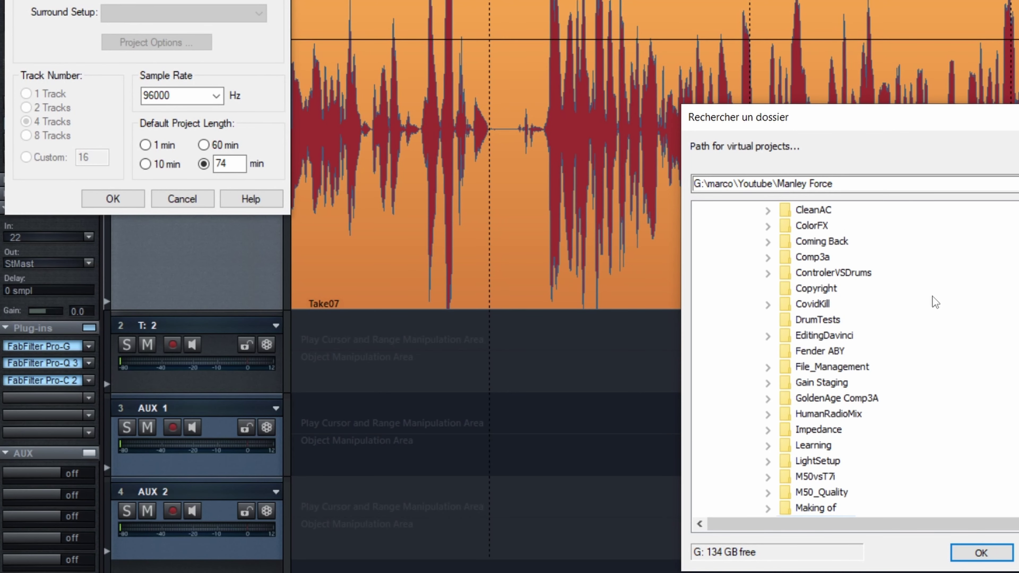
pyautogui.scroll(2, 933, 298)
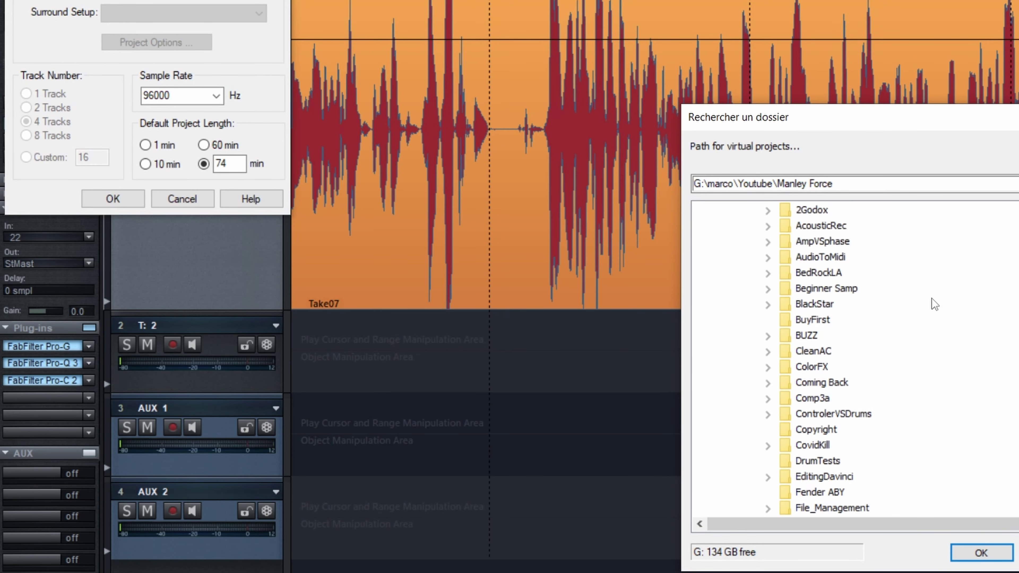
pyautogui.click(769, 289)
pyautogui.click(819, 352)
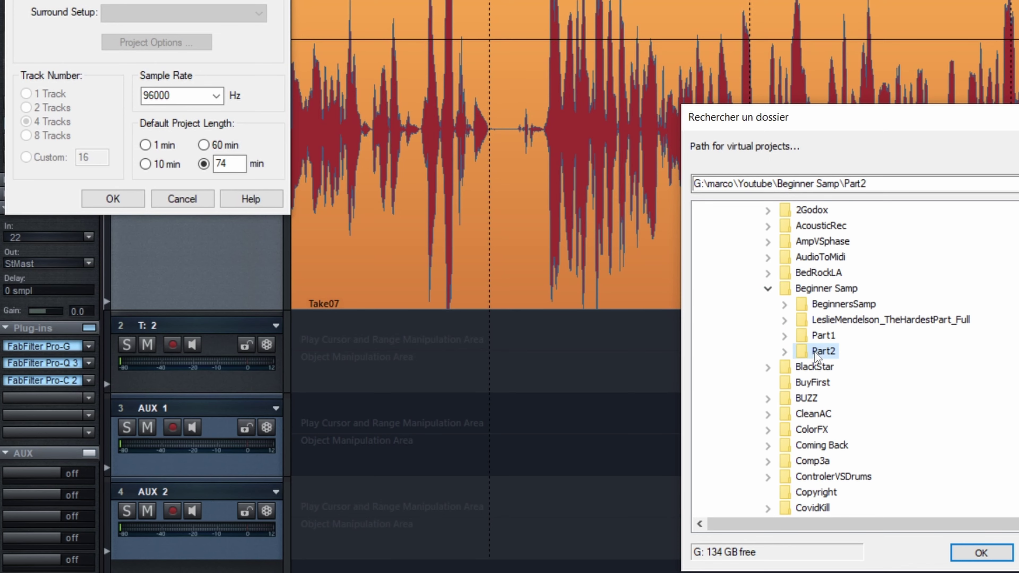
pyautogui.click(784, 352)
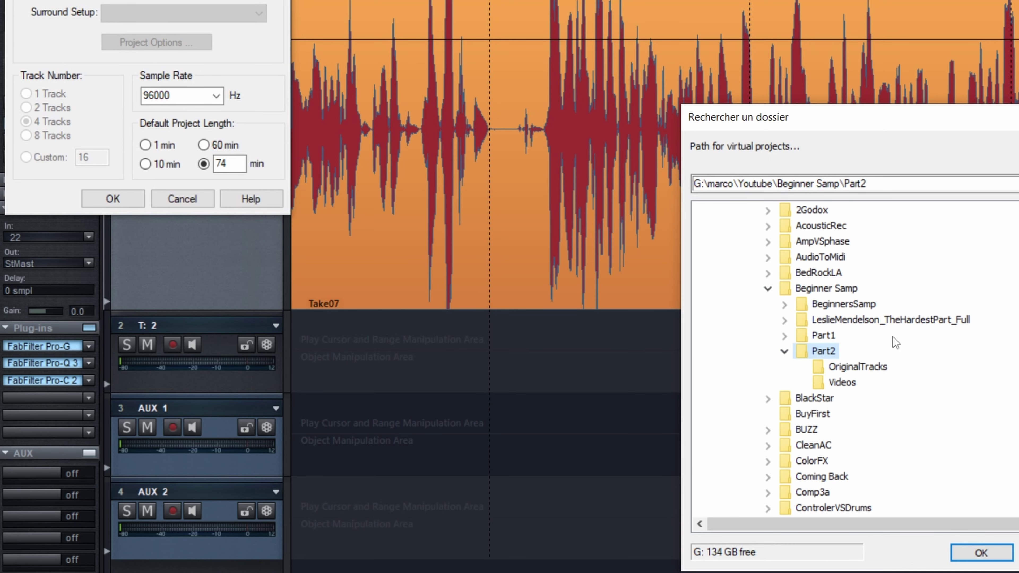
pyautogui.click(981, 553)
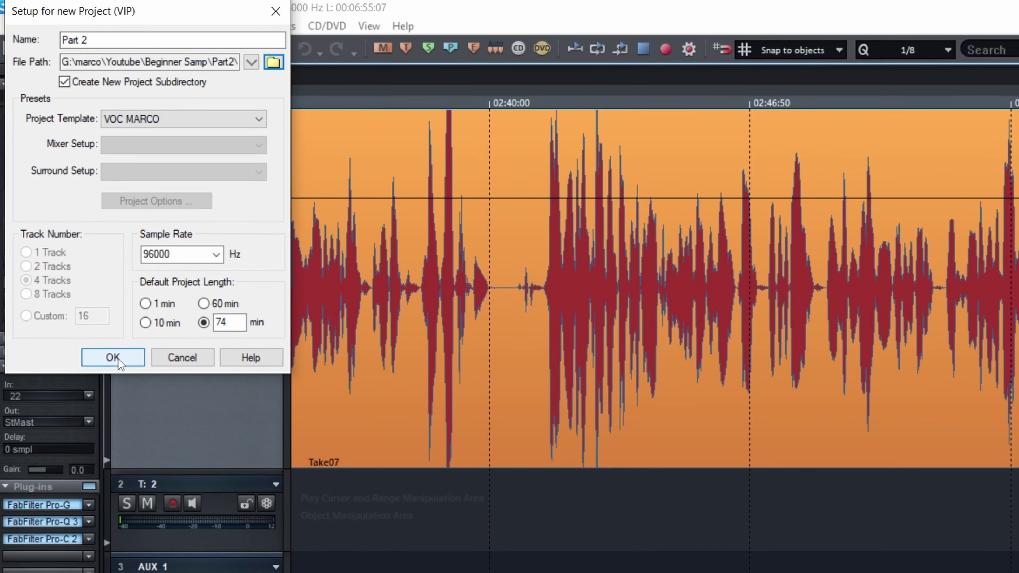
pyautogui.click(114, 200)
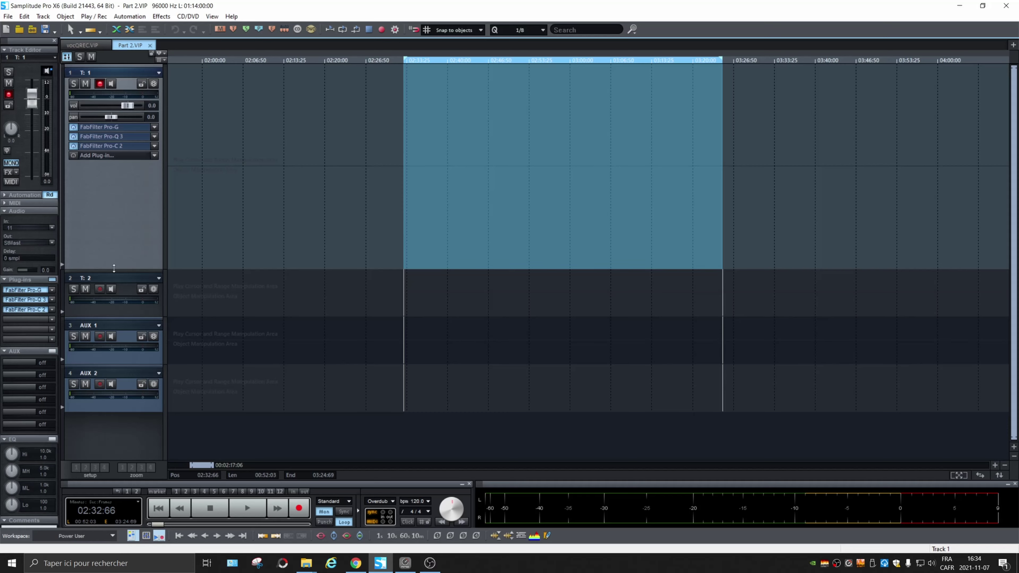
# Step: Reduce the height of track 1, and add two new tracks placed between track T: 2 and AUX 1
pyautogui.moveTo(113, 268); pyautogui.dragTo(116, 177)
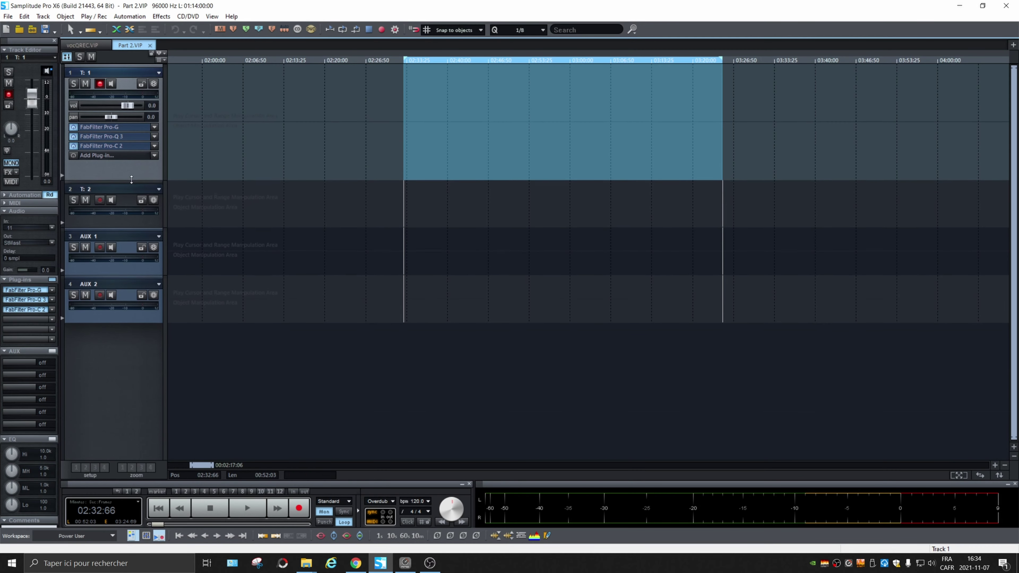
pyautogui.click(123, 217)
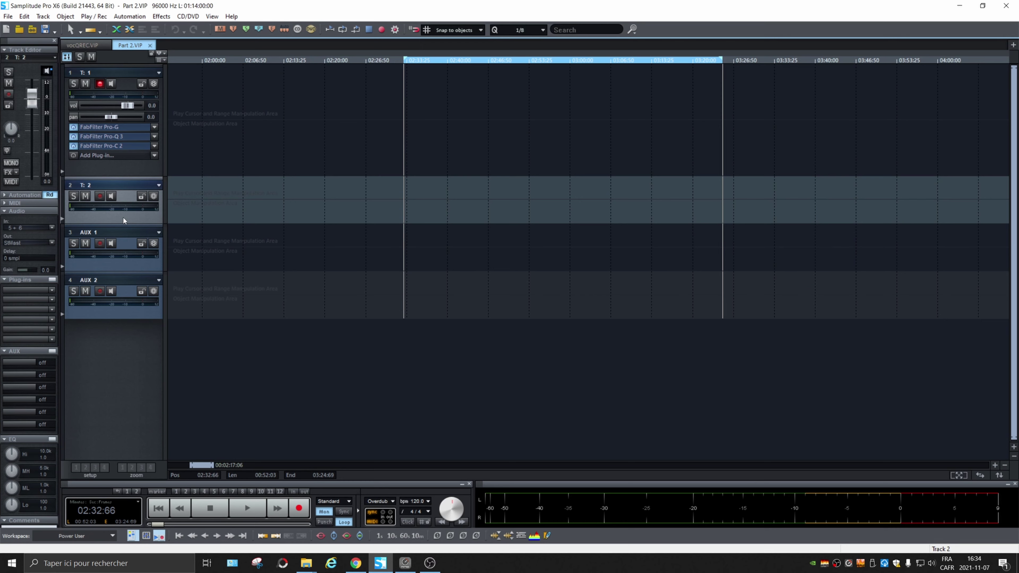
pyautogui.hotkey('ctrl', 't')
pyautogui.hotkey('ctrl', 't')
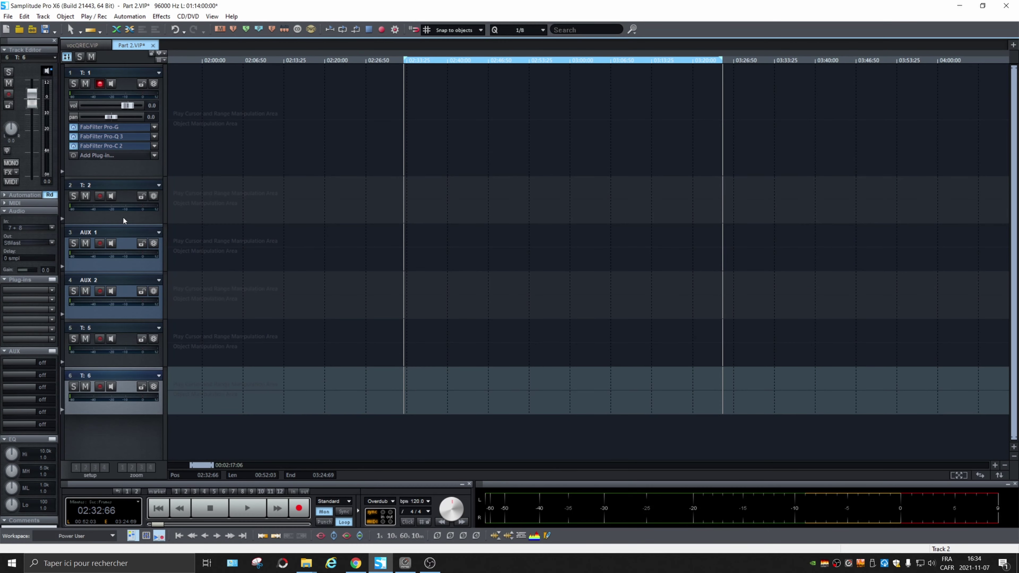
pyautogui.moveTo(104, 326); pyautogui.dragTo(110, 237)
pyautogui.moveTo(101, 378); pyautogui.dragTo(121, 284)
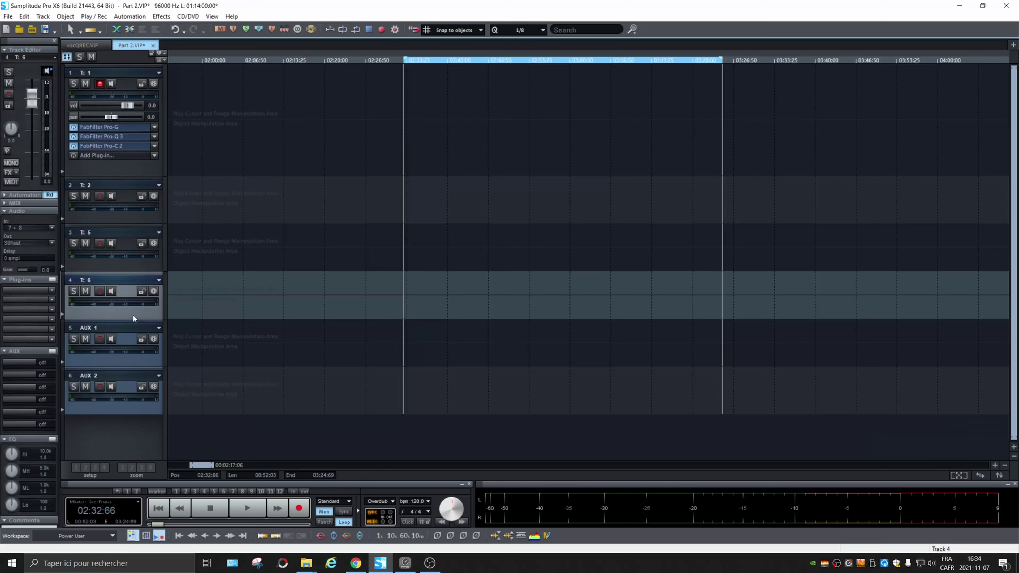
# Step: Reassign the Ctrl+= keyboard shortcut from Add one Track to the Insert Track(s) command in the program preferences
pyautogui.press('y')
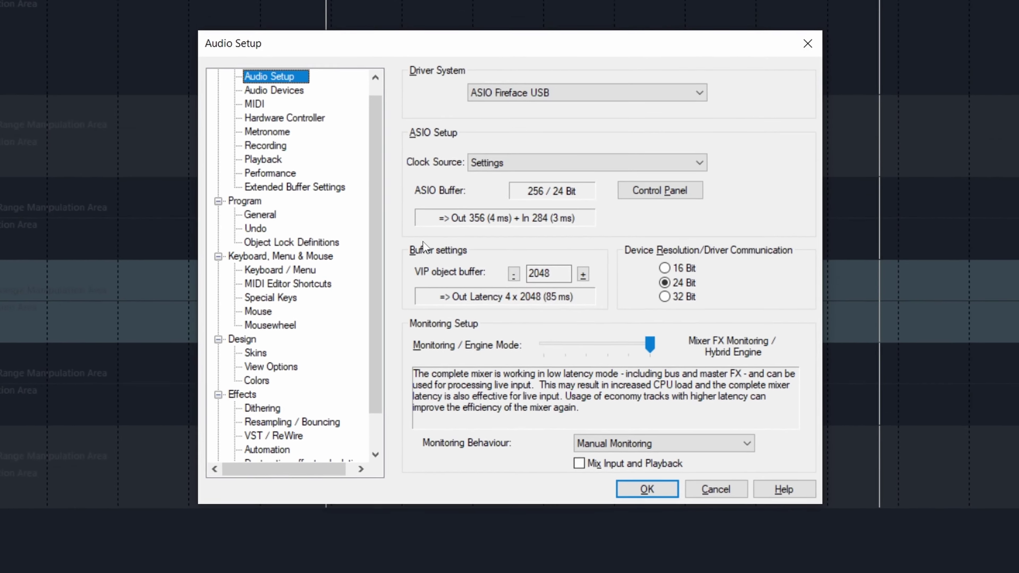
pyautogui.scroll(-1, 416, 355)
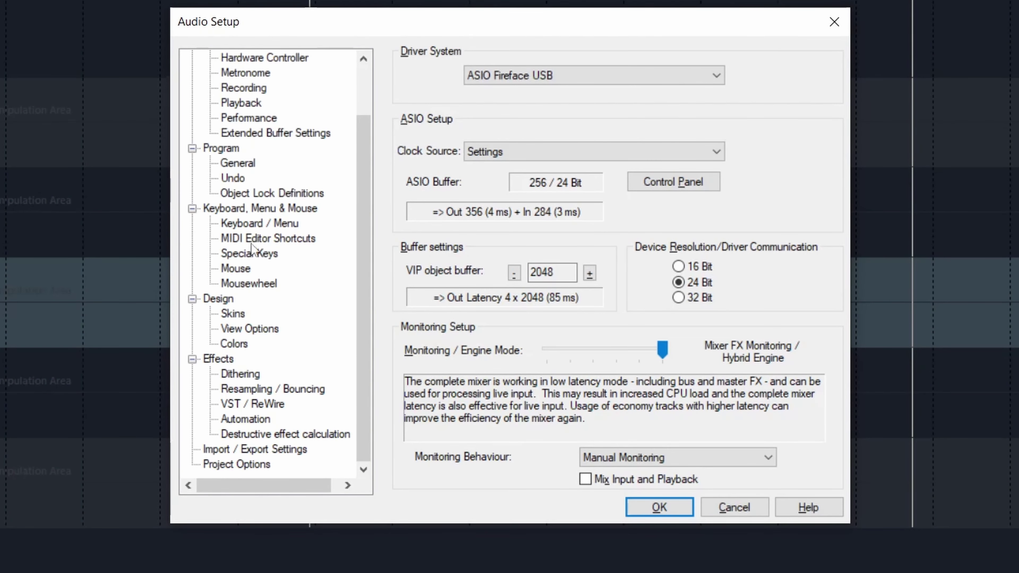
pyautogui.click(253, 225)
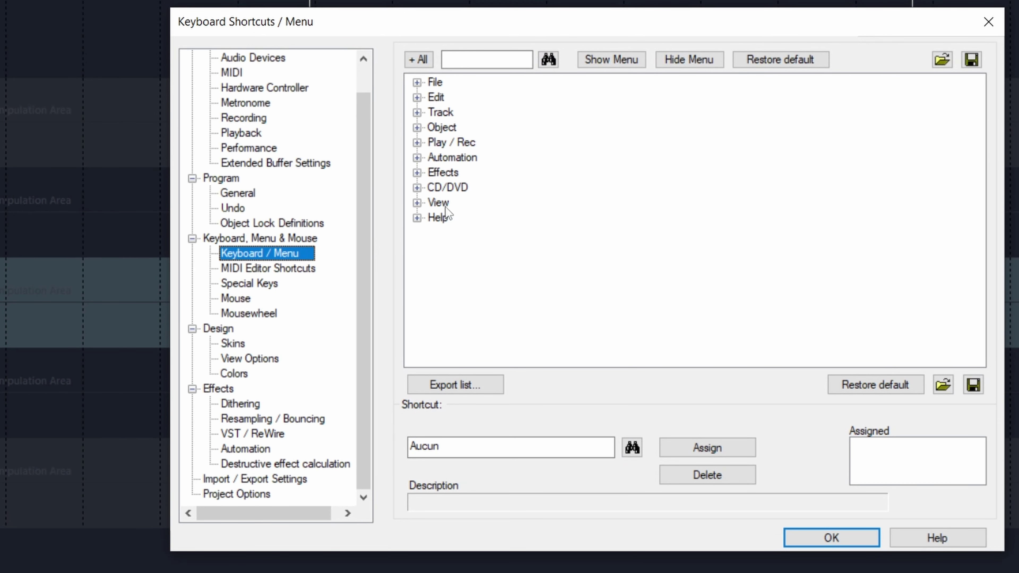
pyautogui.click(416, 114)
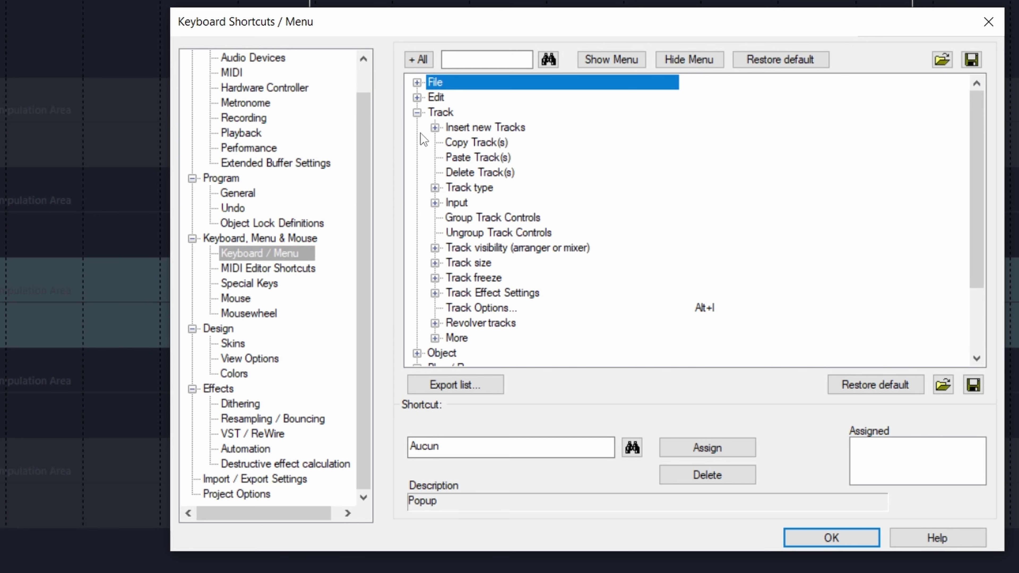
pyautogui.click(435, 128)
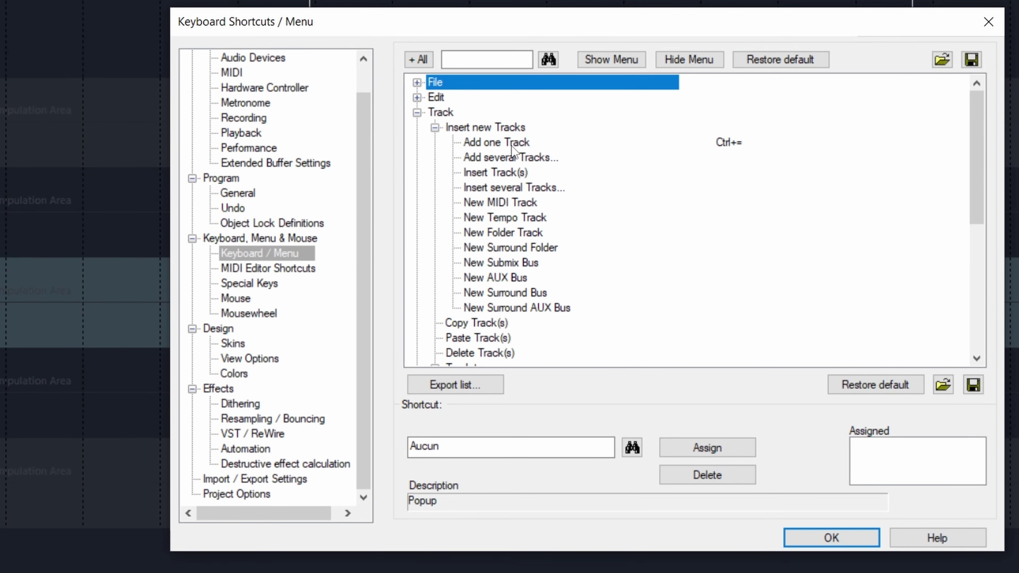
pyautogui.click(626, 144)
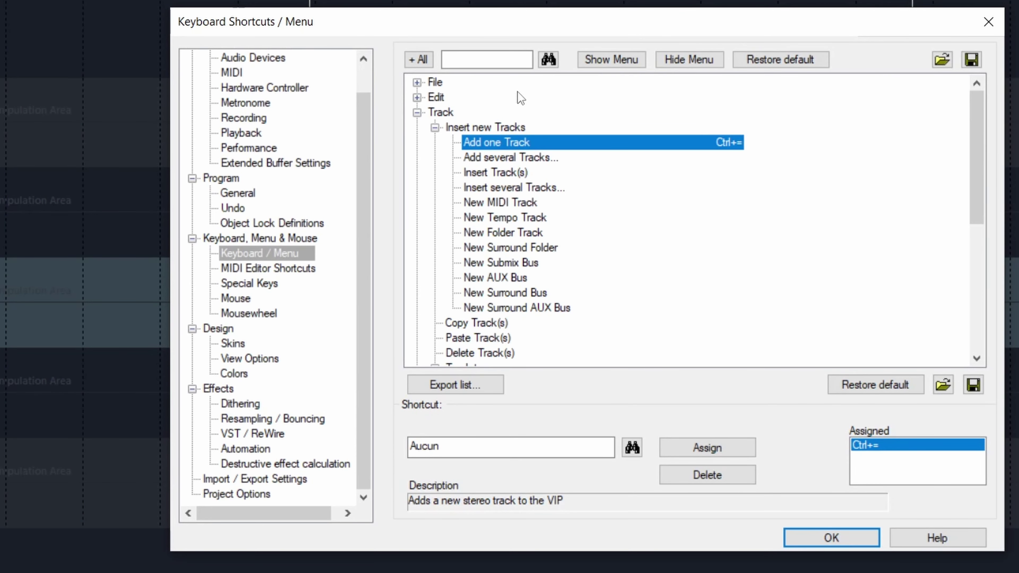
pyautogui.click(473, 173)
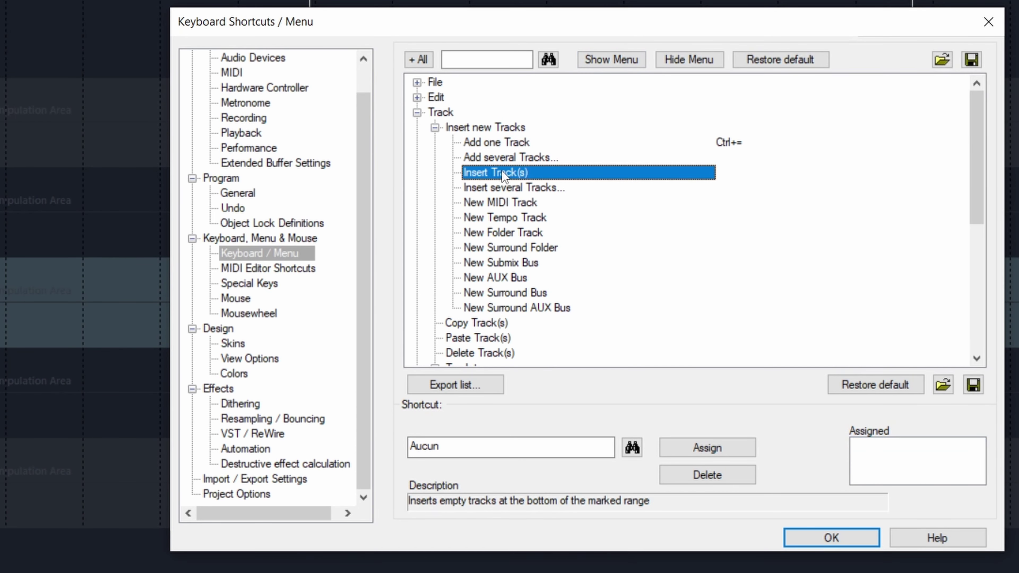
pyautogui.click(480, 452)
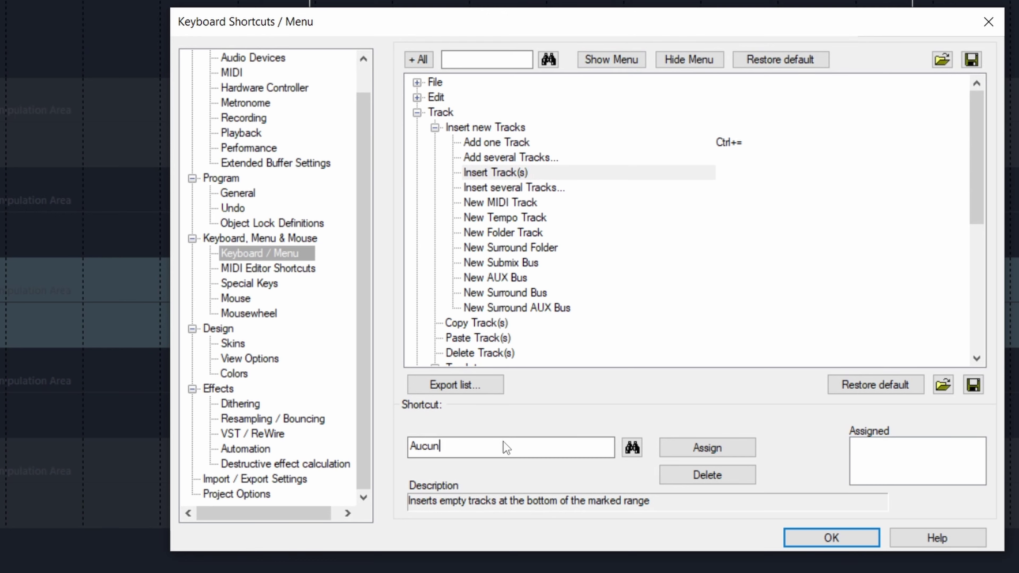
pyautogui.hotkey('ctrl', '=')
pyautogui.click(719, 446)
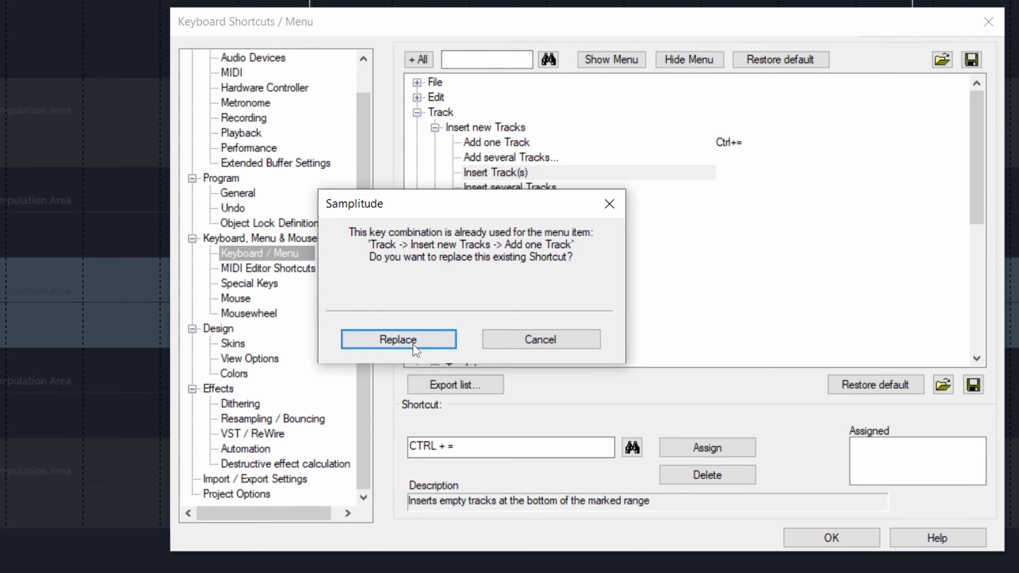
pyautogui.click(418, 338)
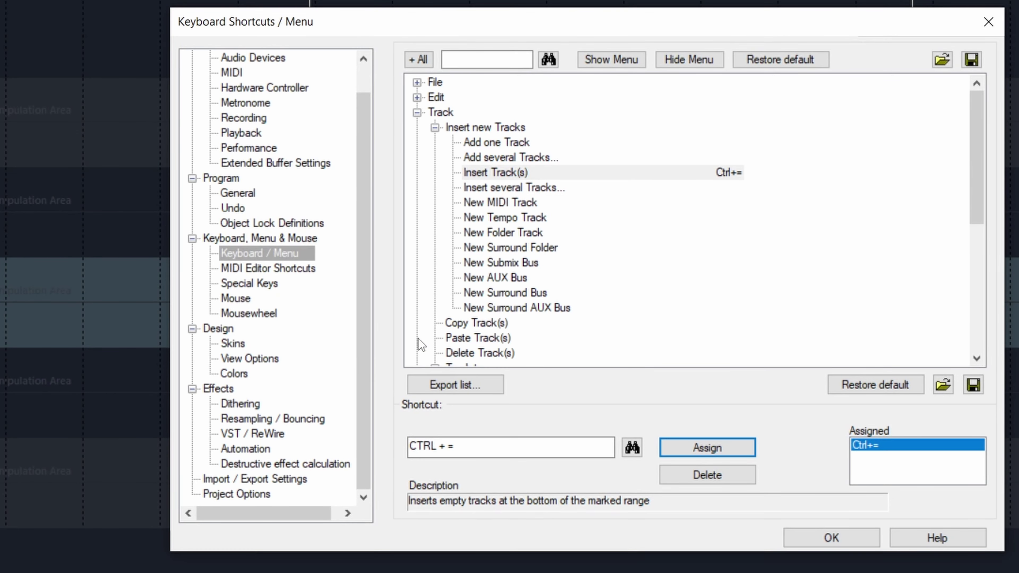
pyautogui.click(847, 539)
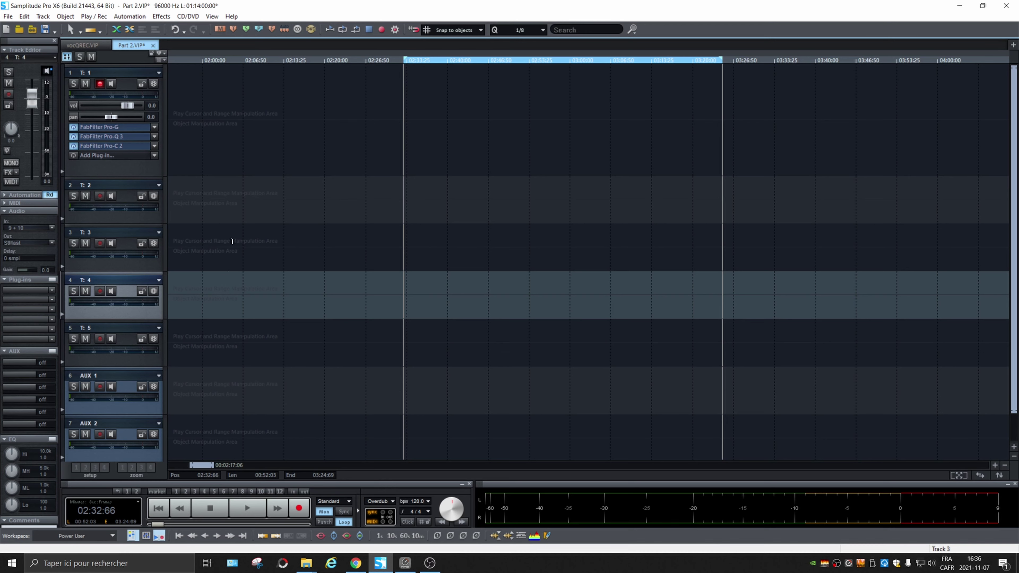
# Step: Delete the extra track T: 5 above AUX 1 and reduce the height of track 1 further
pyautogui.click(122, 331)
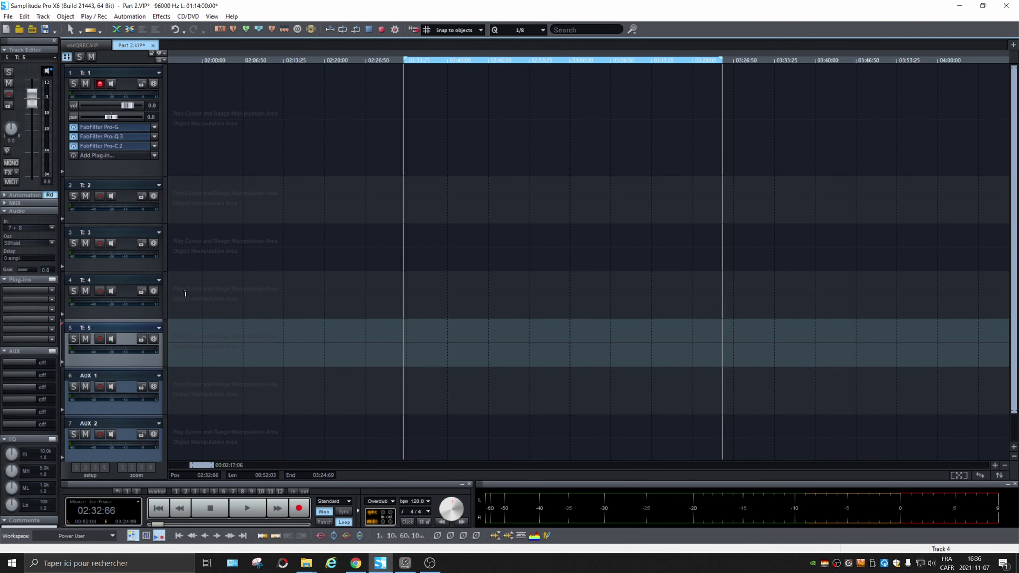
pyautogui.doubleClick(120, 331)
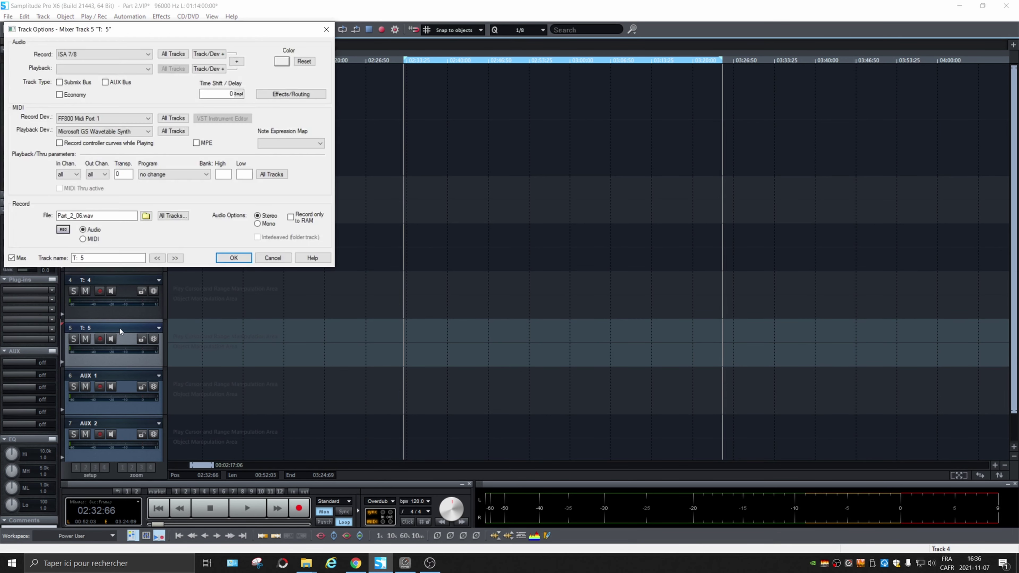
pyautogui.click(273, 257)
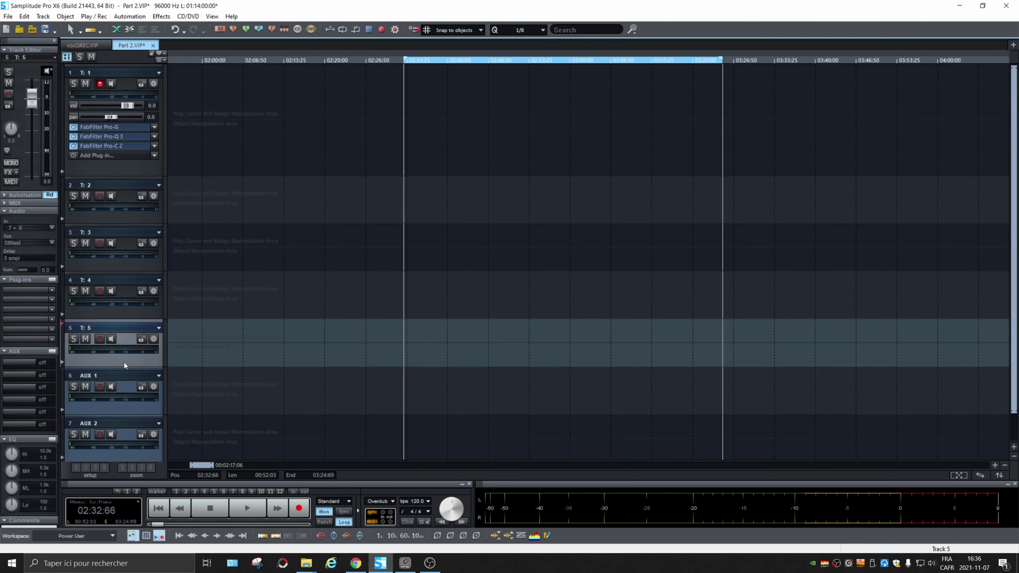
pyautogui.rightClick(123, 360)
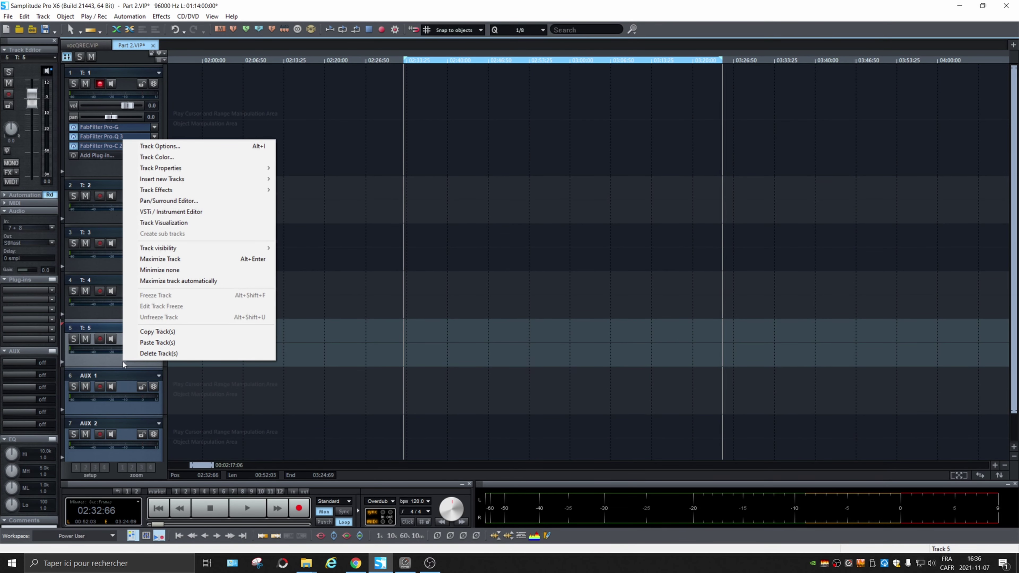
pyautogui.click(144, 355)
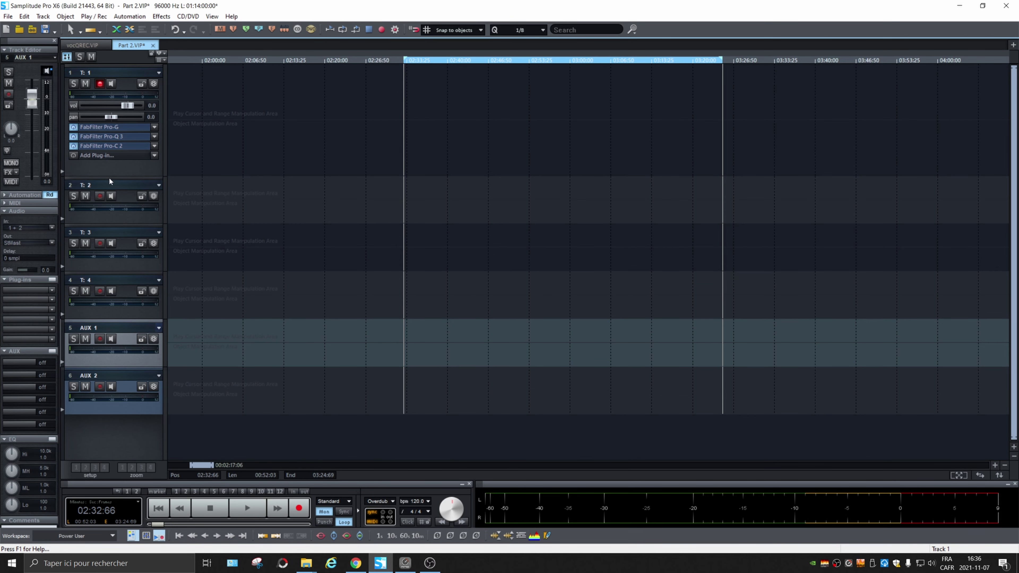
pyautogui.moveTo(110, 177); pyautogui.dragTo(110, 116)
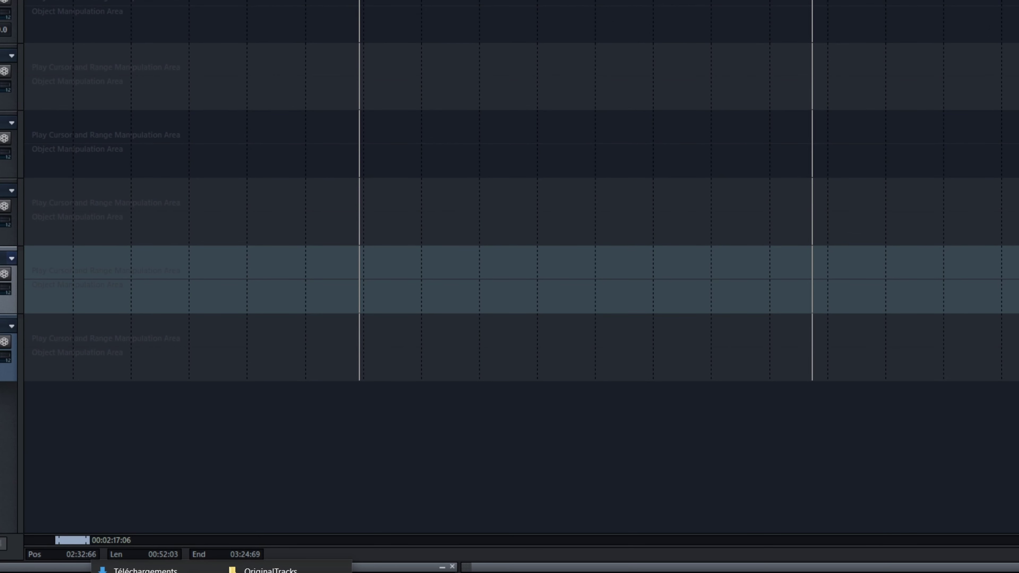
# Step: Load the four guitar and vocal WAV files from the OriginalTracks folder onto separate tracks, copying them to the project directory
pyautogui.click(341, 569)
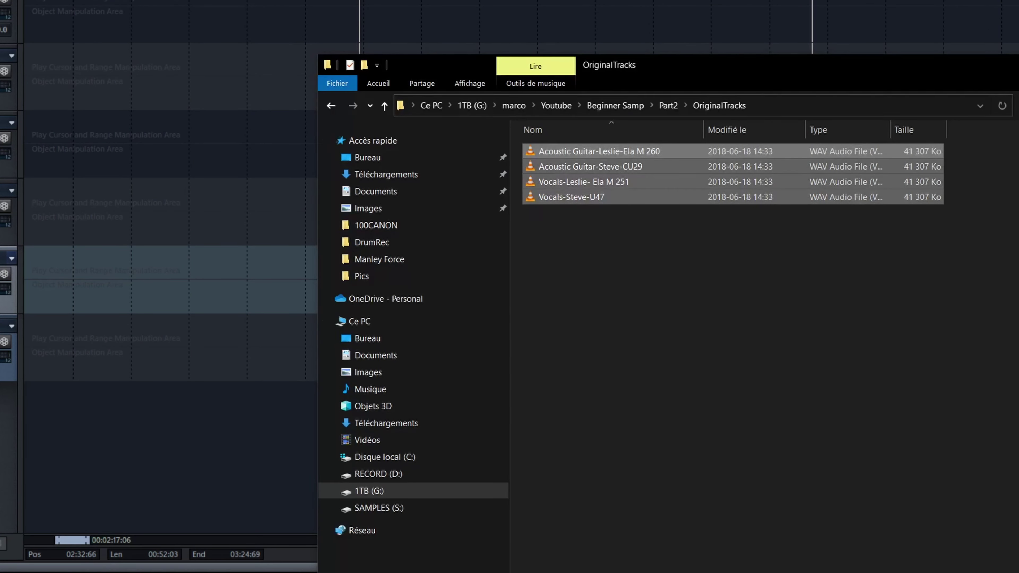
pyautogui.click(613, 254)
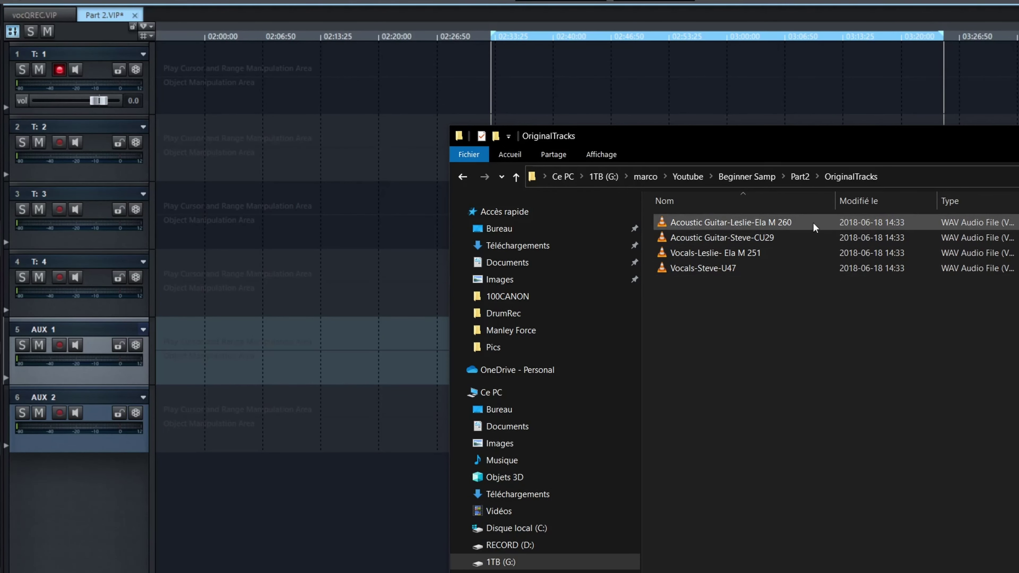
pyautogui.click(754, 224)
pyautogui.keyDown('shift'); pyautogui.click(709, 268); pyautogui.keyUp('shift')
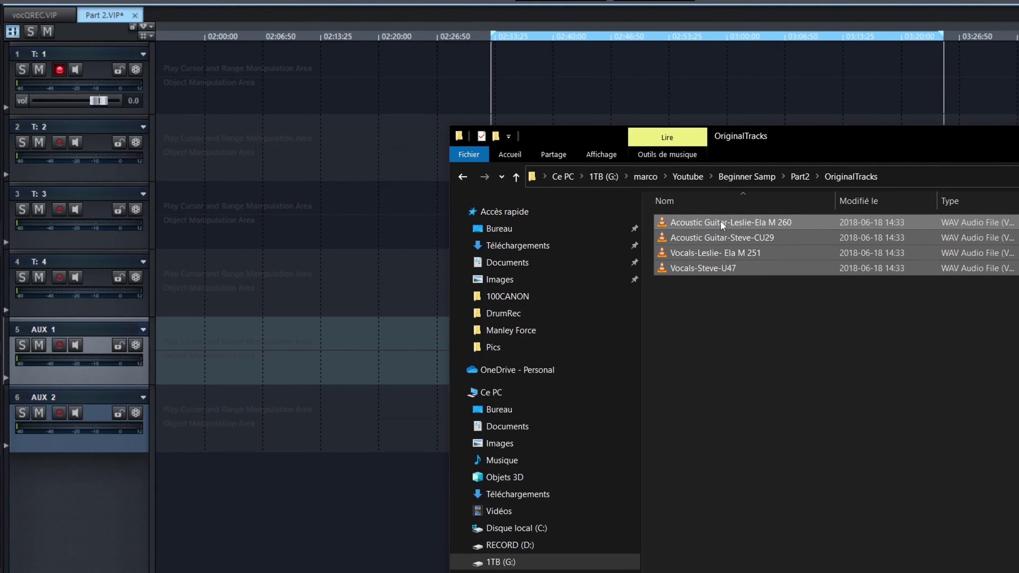
pyautogui.moveTo(720, 221)
pyautogui.mouseDown()
pyautogui.moveTo(547, 199)
pyautogui.moveTo(212, 68)
pyautogui.moveTo(165, 64)
pyautogui.mouseUp()
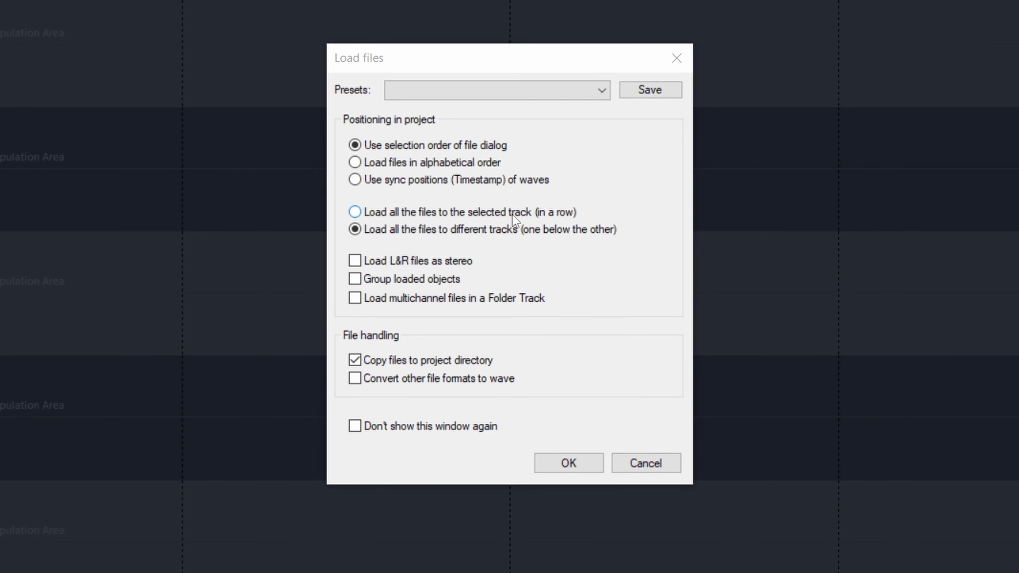
pyautogui.click(566, 466)
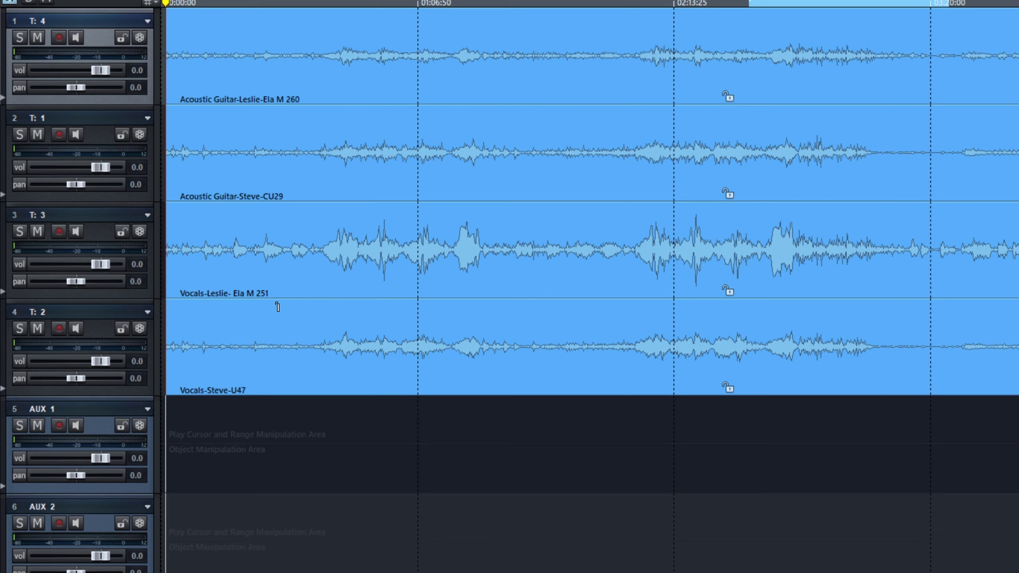
pyautogui.press('space')
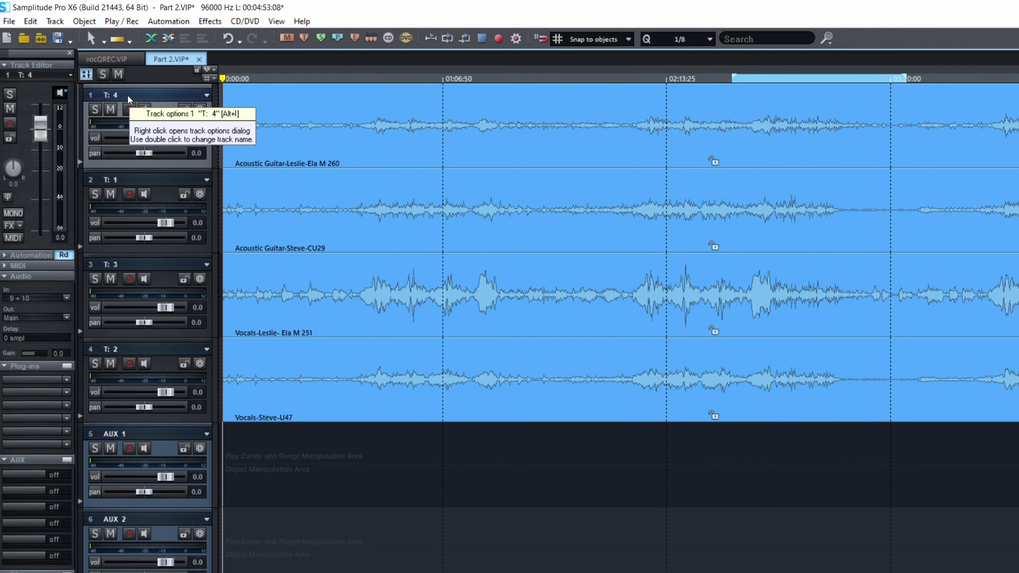
# Step: Rename track 1 to Acou 1 and track 2 to Acou 2 to match their acoustic guitar recordings
pyautogui.doubleClick(129, 97)
pyautogui.write('Acoou')
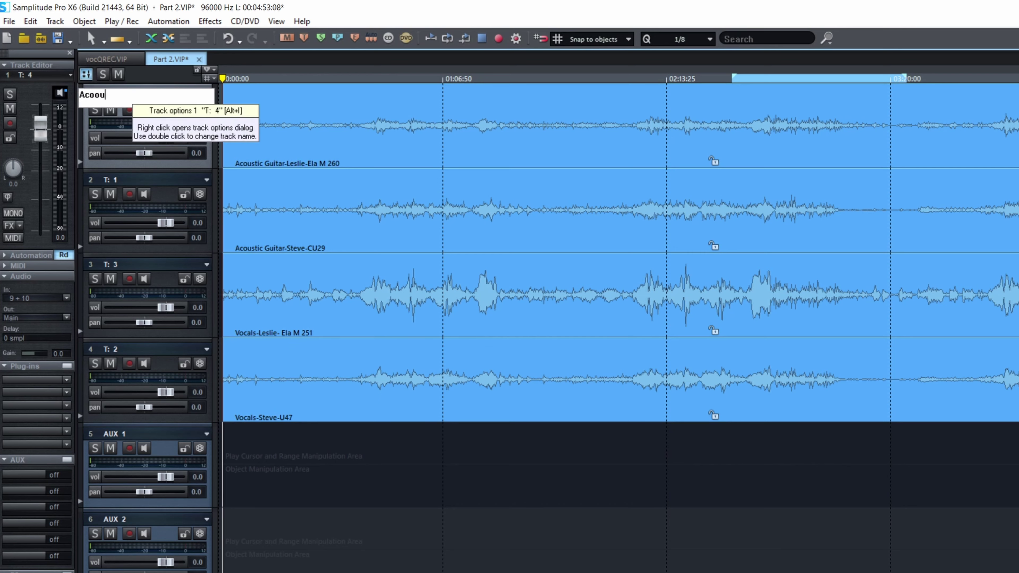
pyautogui.press('BackSpace')
pyautogui.write('u 1')
pyautogui.doubleClick(137, 182)
pyautogui.write('A')
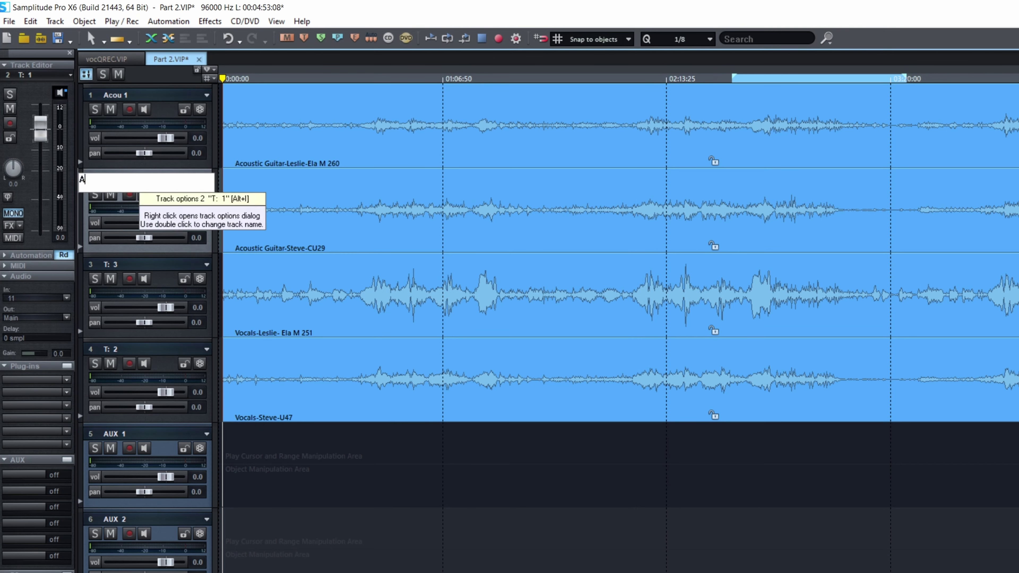
pyautogui.write('cou 2')
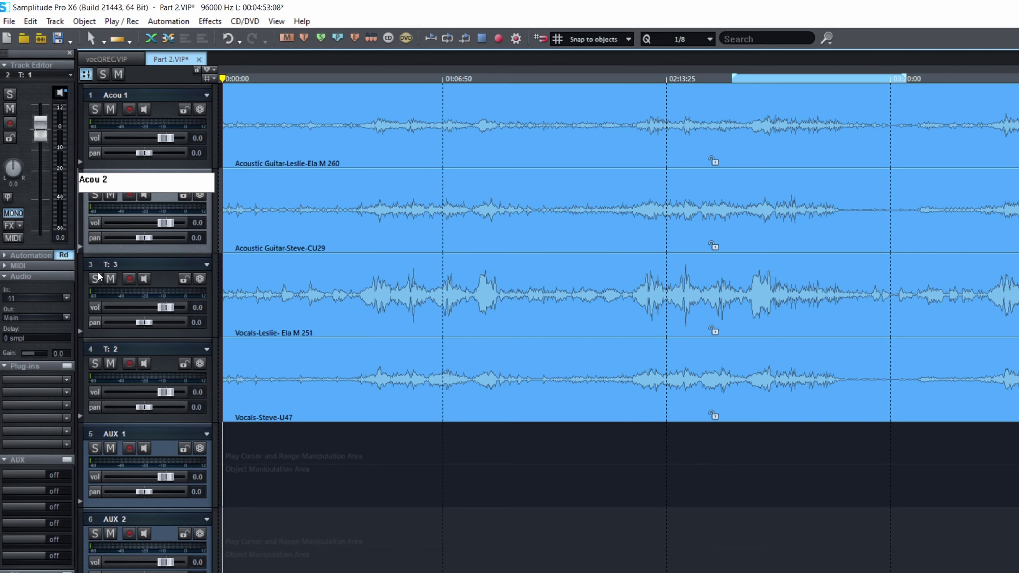
# Step: Rename tracks 3 and 4 with the word Vocal followed by the first name of the singer recorded on each
pyautogui.doubleClick(136, 264)
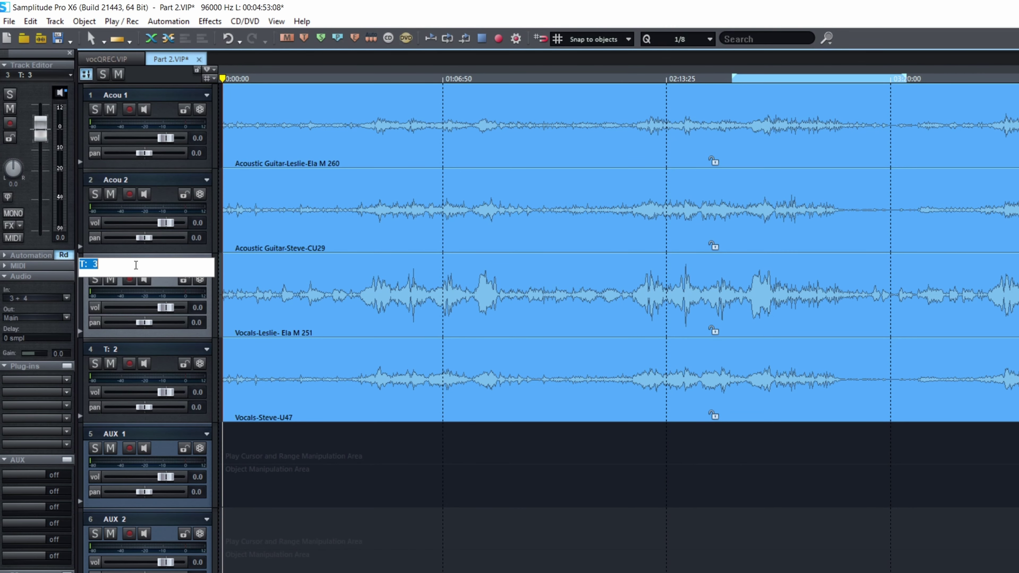
pyautogui.write('Vocal Lesli')
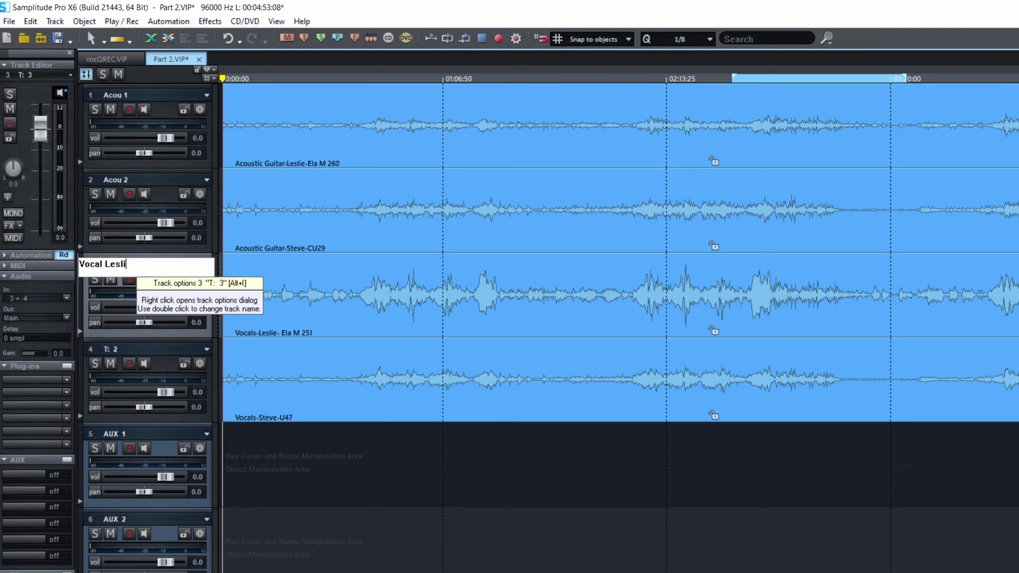
pyautogui.write('e')
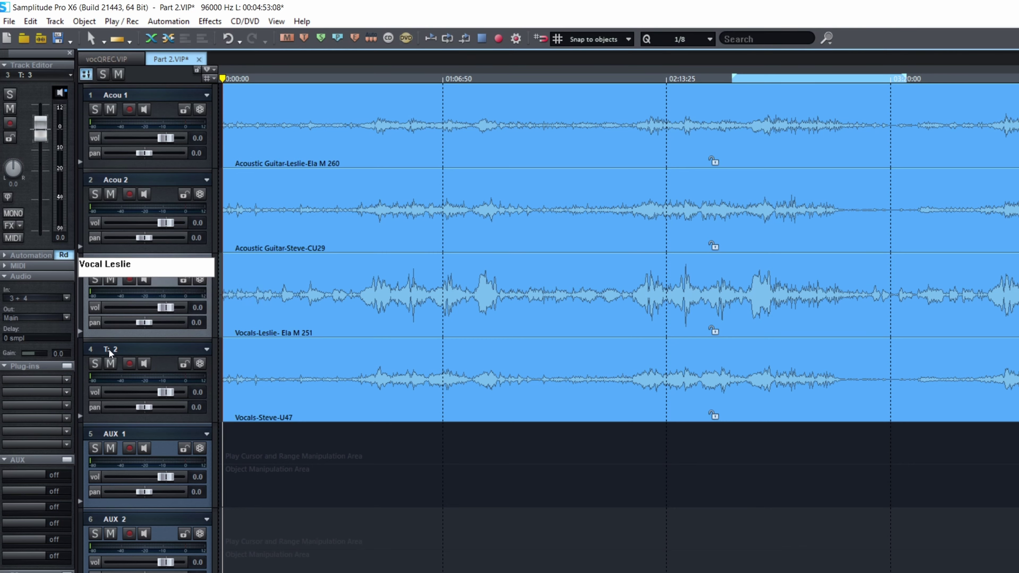
pyautogui.doubleClick(109, 349)
pyautogui.write('Vo')
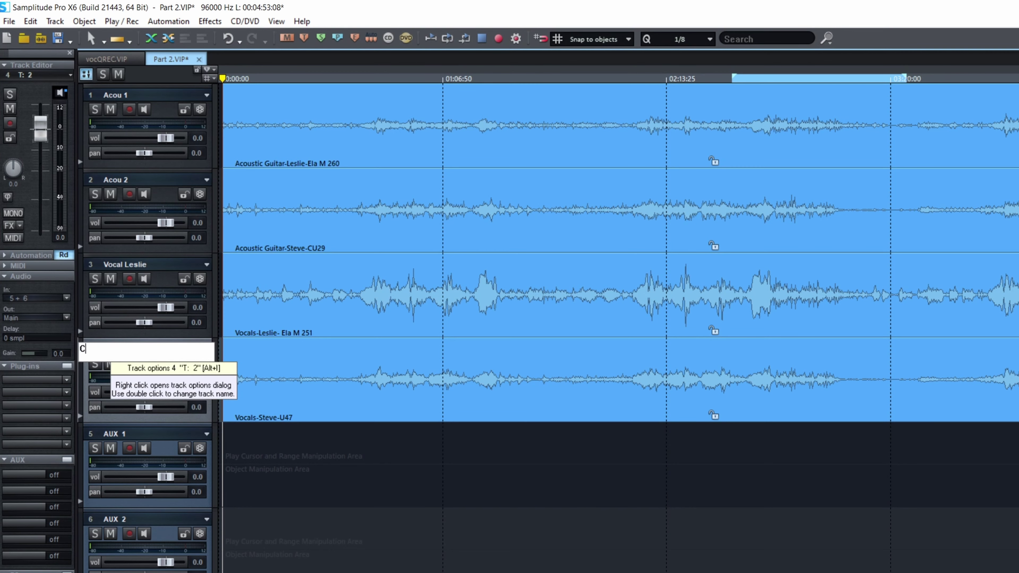
pyautogui.write('cal Steve')
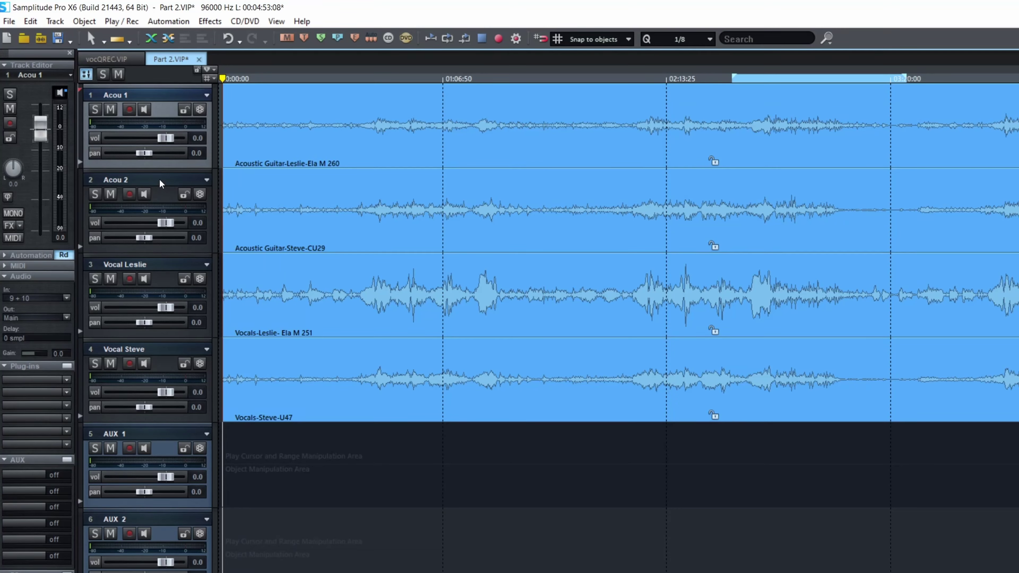
# Step: Set the track color of both acoustic guitar tracks, Acou 1 and Acou 2, to green number 7
pyautogui.click(160, 181)
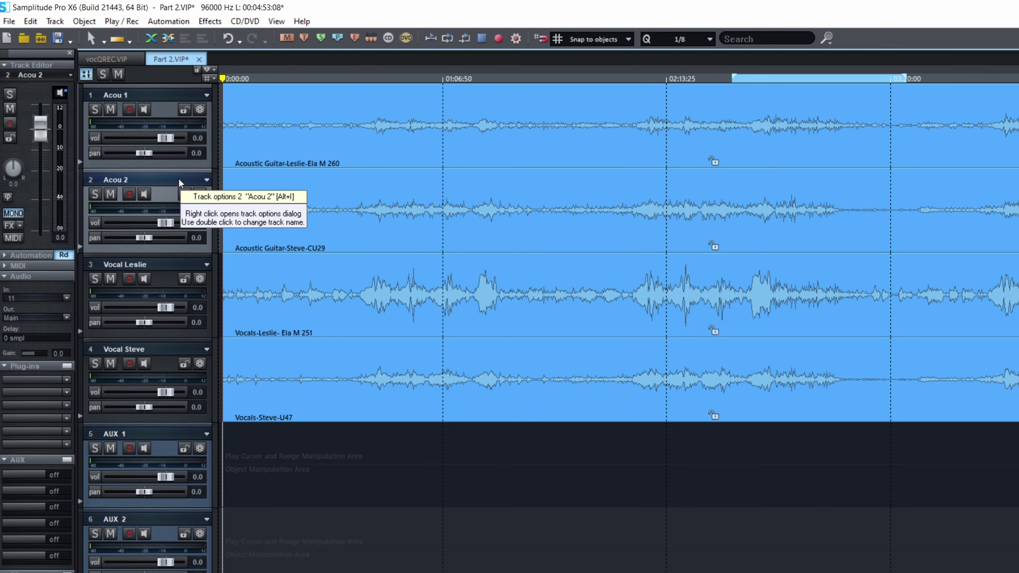
pyautogui.click(210, 181)
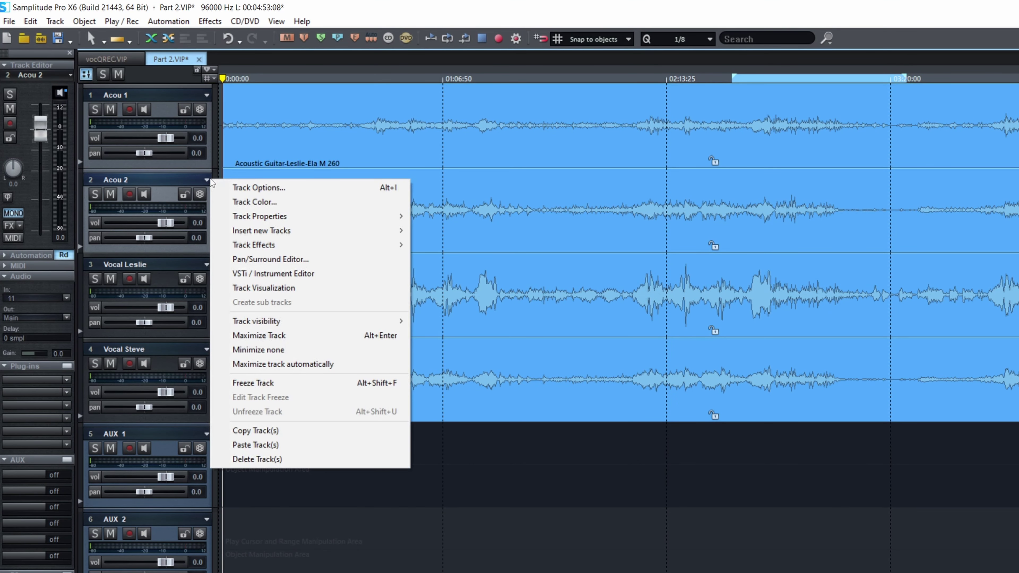
pyautogui.click(298, 205)
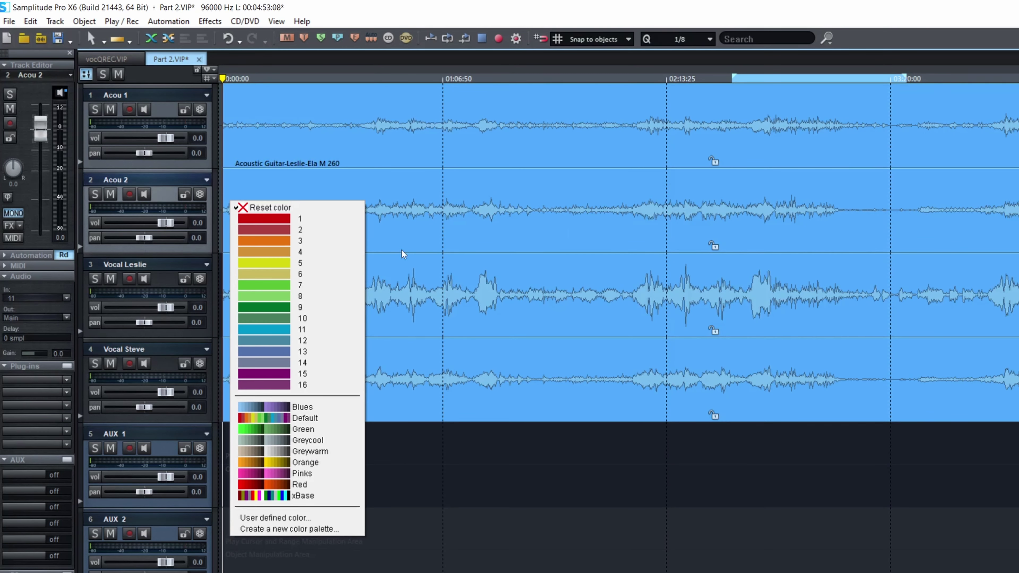
pyautogui.click(338, 285)
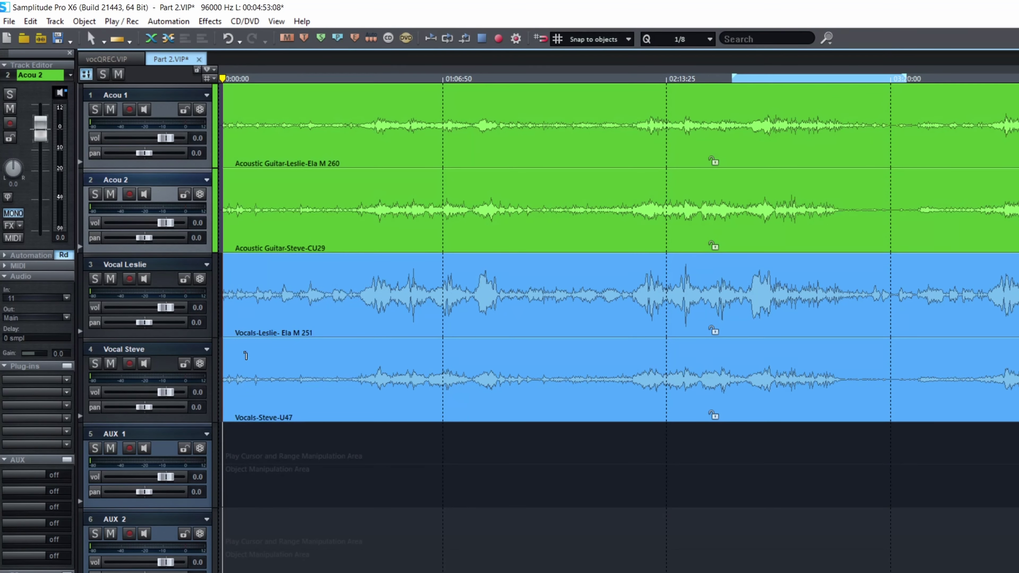
# Step: Set the track color of both vocal tracks to purple number 15, and select the AUX 1 track
pyautogui.click(166, 268)
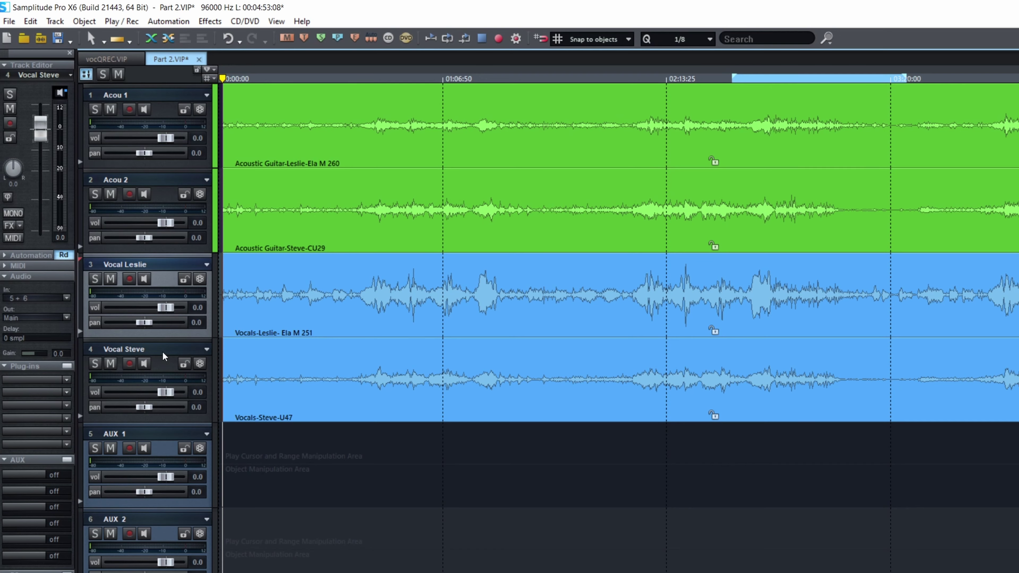
pyautogui.click(164, 355)
pyautogui.click(206, 350)
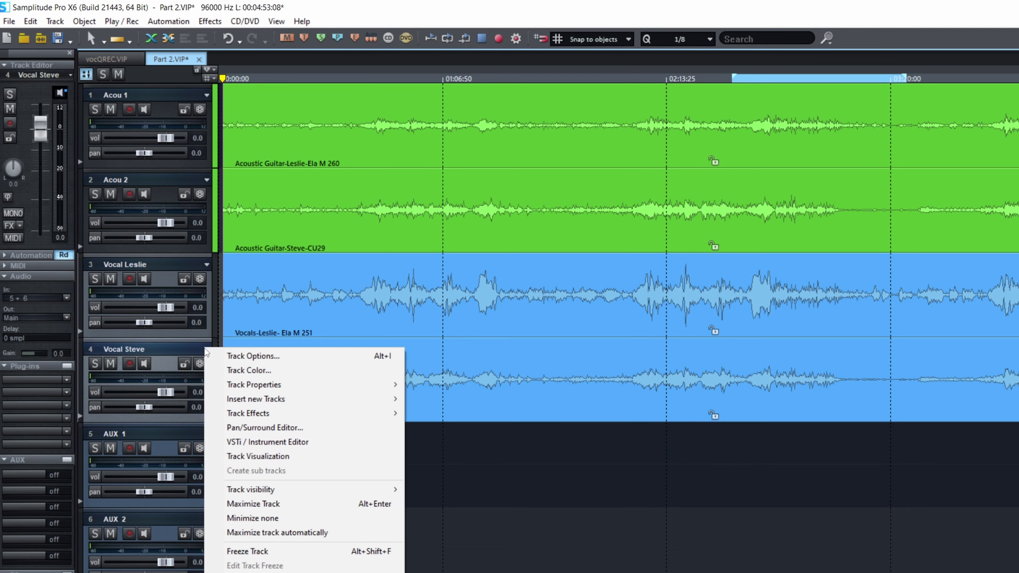
pyautogui.click(295, 370)
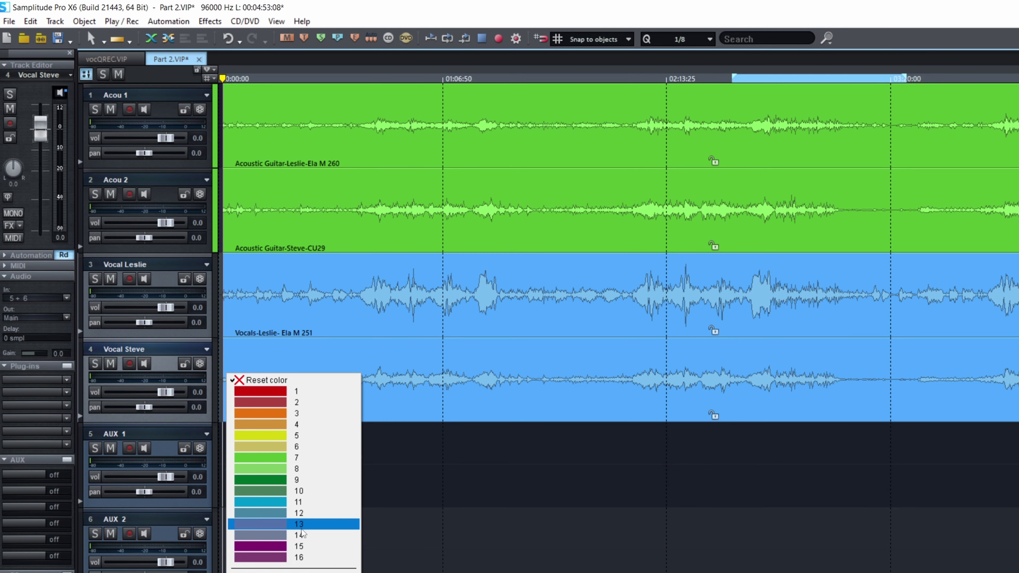
pyautogui.click(280, 551)
pyautogui.click(426, 485)
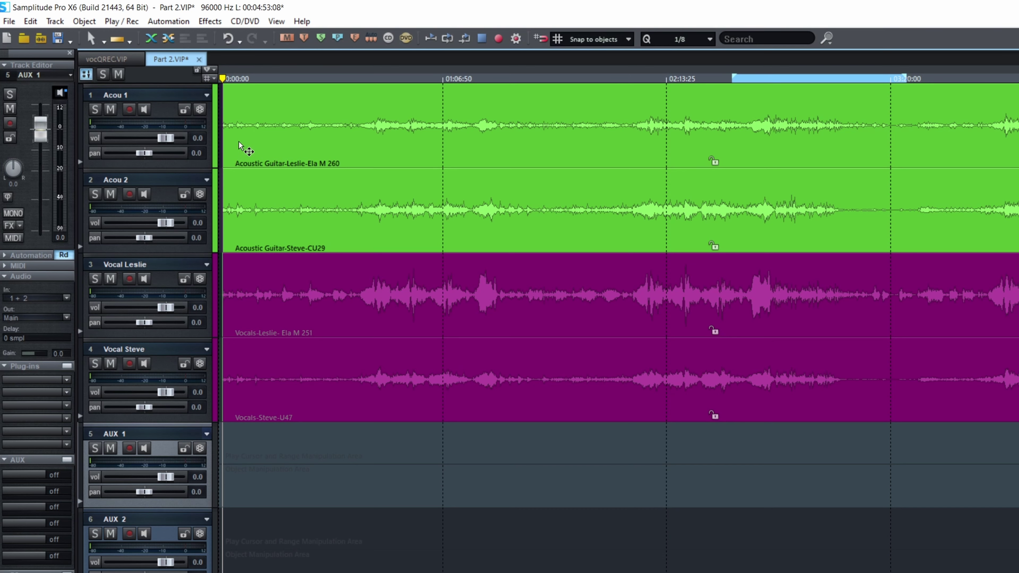
# Step: Enlarge track Acou 1 to look at its Plug-in Browser, and reduce the track height again, keeping the plug-in slot in view
pyautogui.moveTo(143, 168); pyautogui.dragTo(136, 275)
pyautogui.click(141, 167)
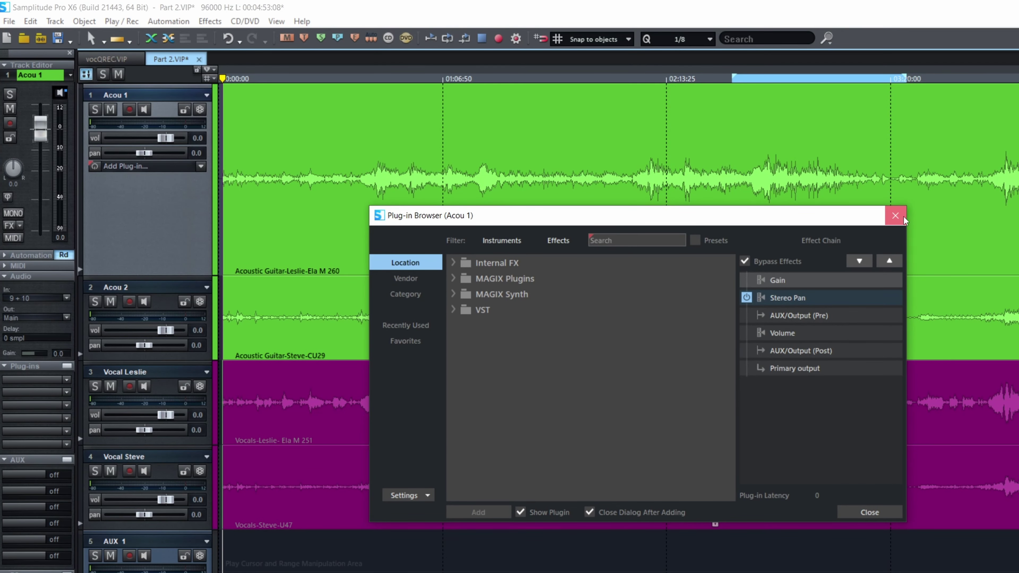
pyautogui.click(896, 216)
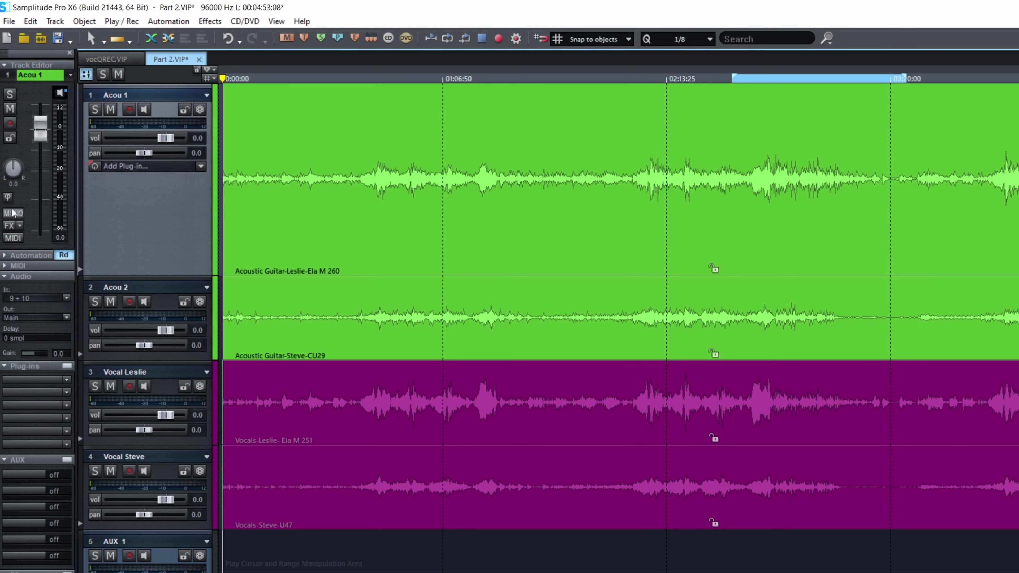
pyautogui.moveTo(150, 276); pyautogui.dragTo(166, 181)
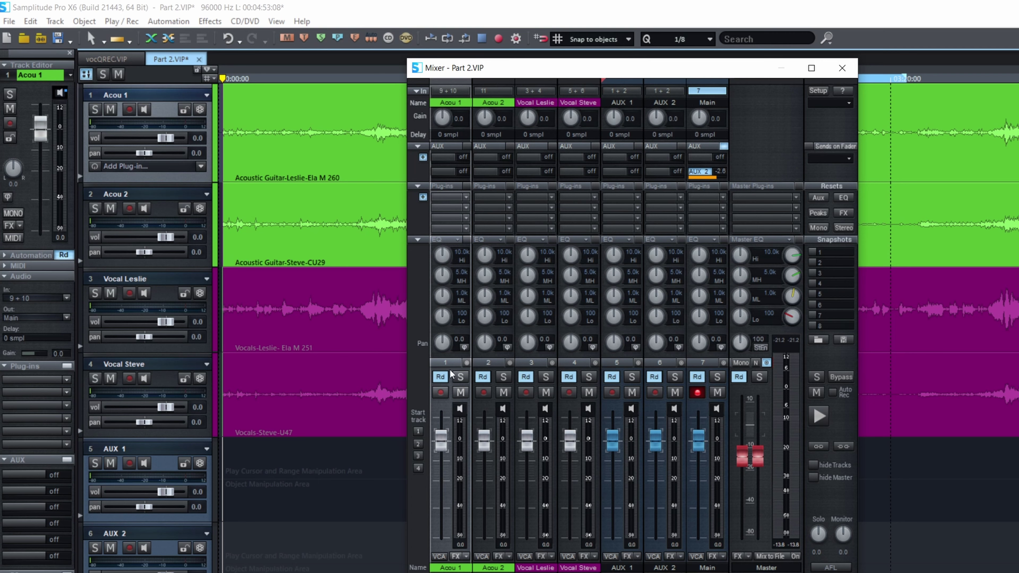
# Step: Set the Acou 1 mixer fader to 0.3 dB and choose 7: Main as the track's output
pyautogui.moveTo(441, 441); pyautogui.dragTo(447, 449)
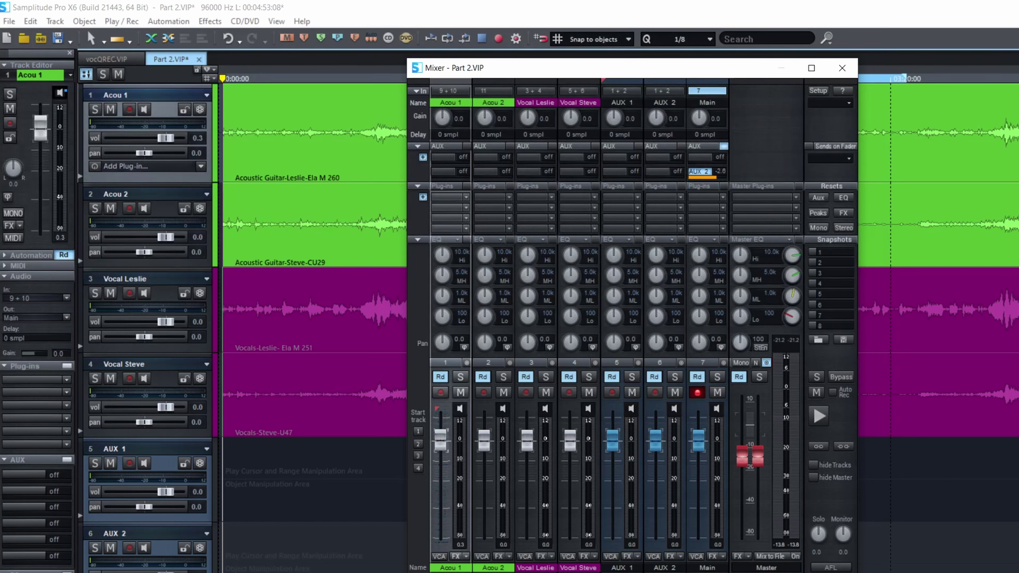
pyautogui.rightClick(447, 449)
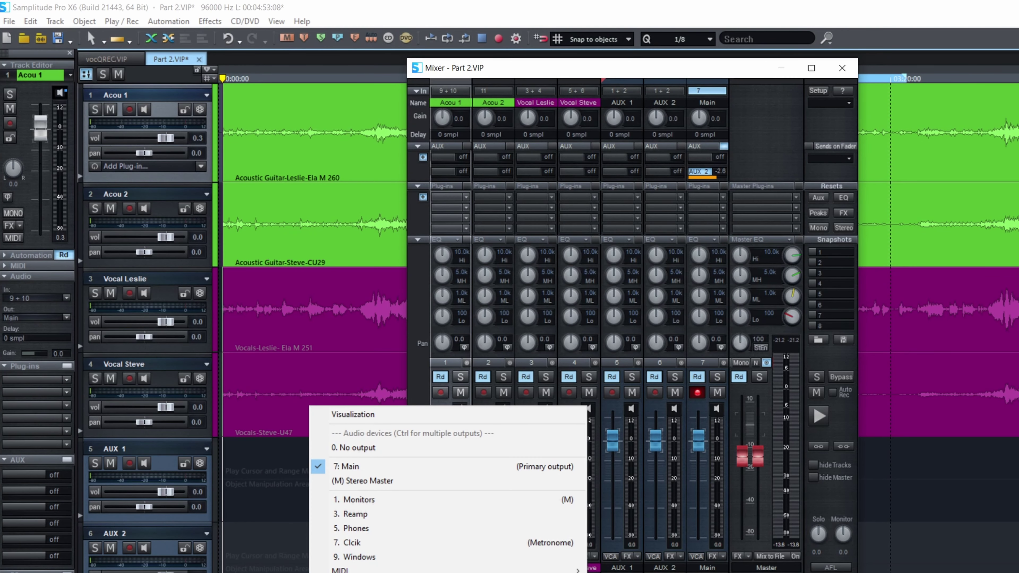
pyautogui.click(442, 469)
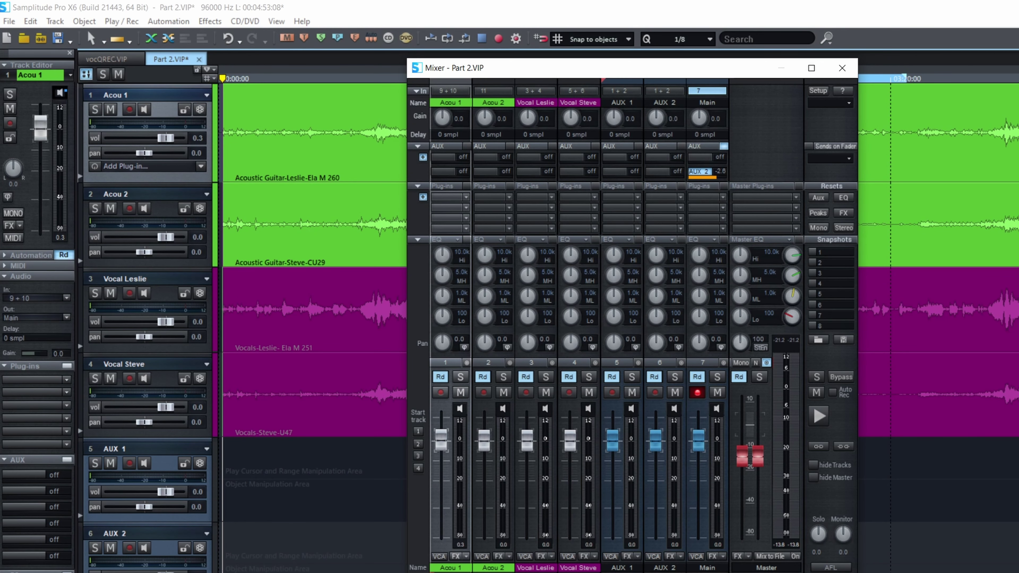
# Step: Check the Main track's send to AUX 2 in the mixer and choose Phones as the AUX 2 output
pyautogui.click(699, 570)
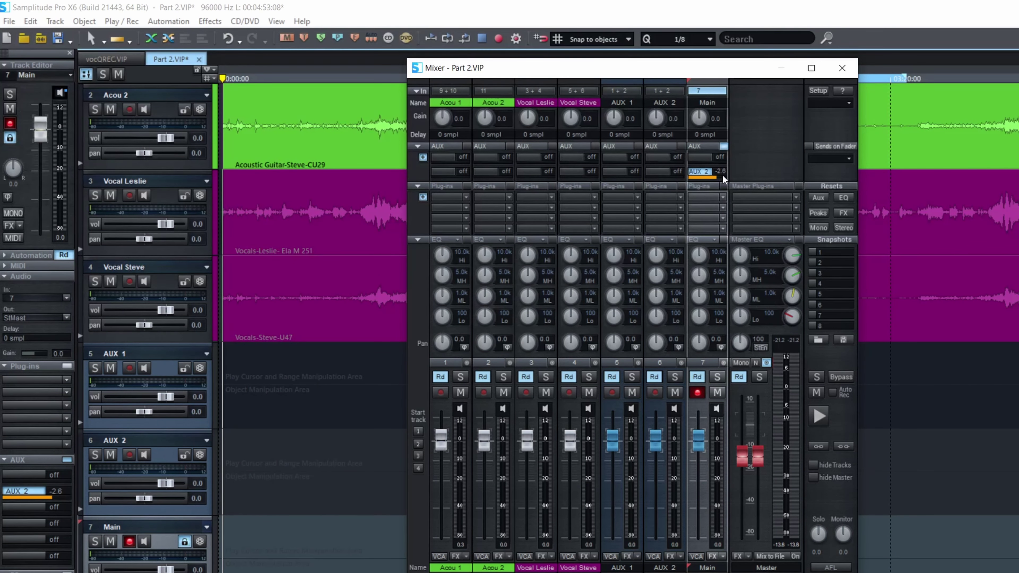
pyautogui.moveTo(724, 177)
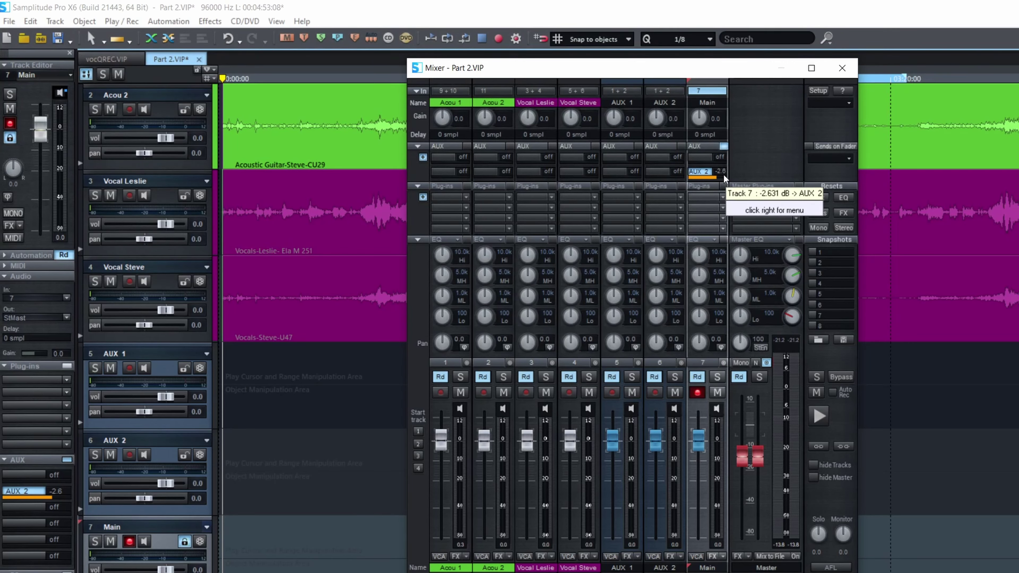
pyautogui.click(664, 567)
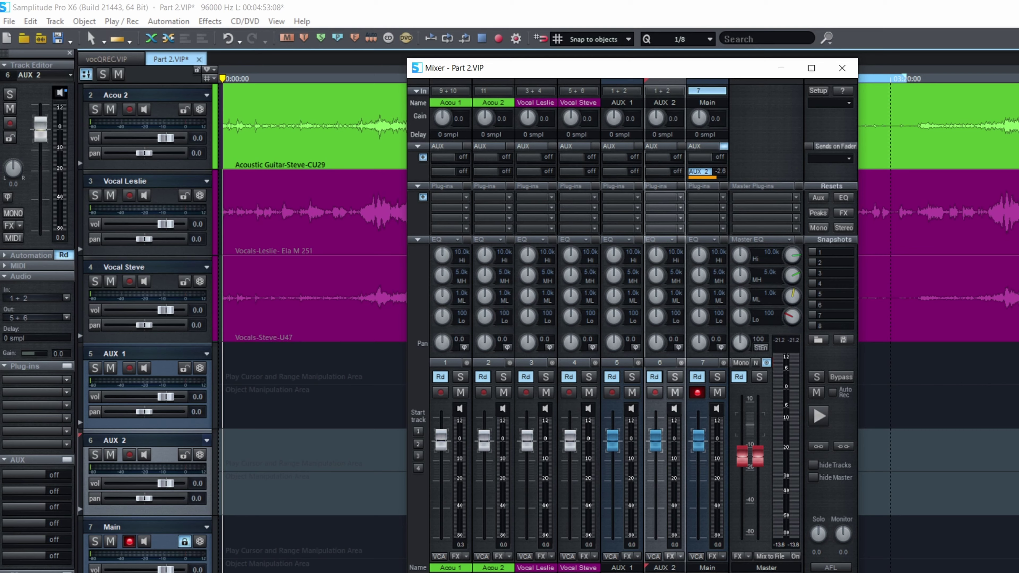
pyautogui.click(664, 568)
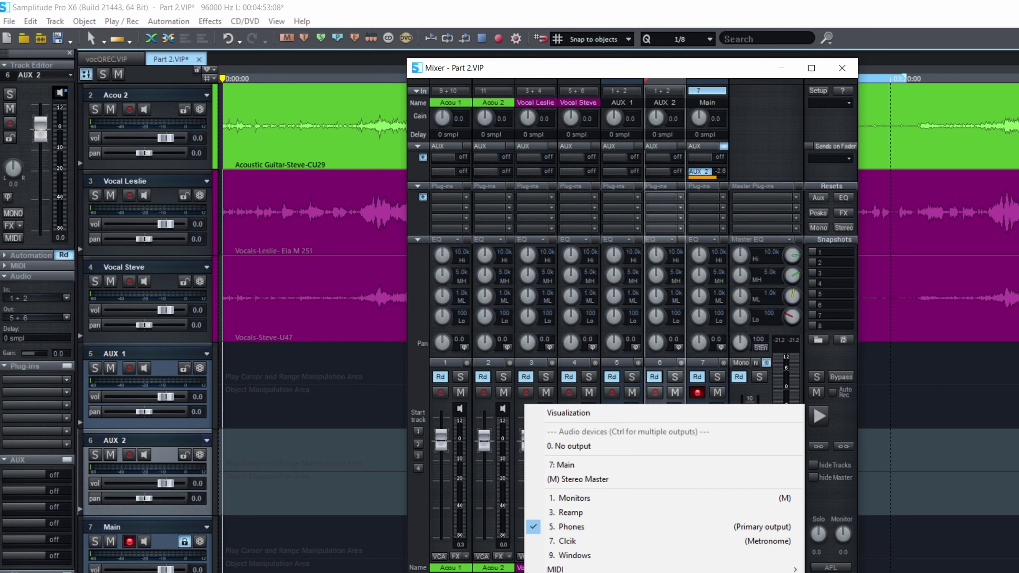
pyautogui.click(602, 531)
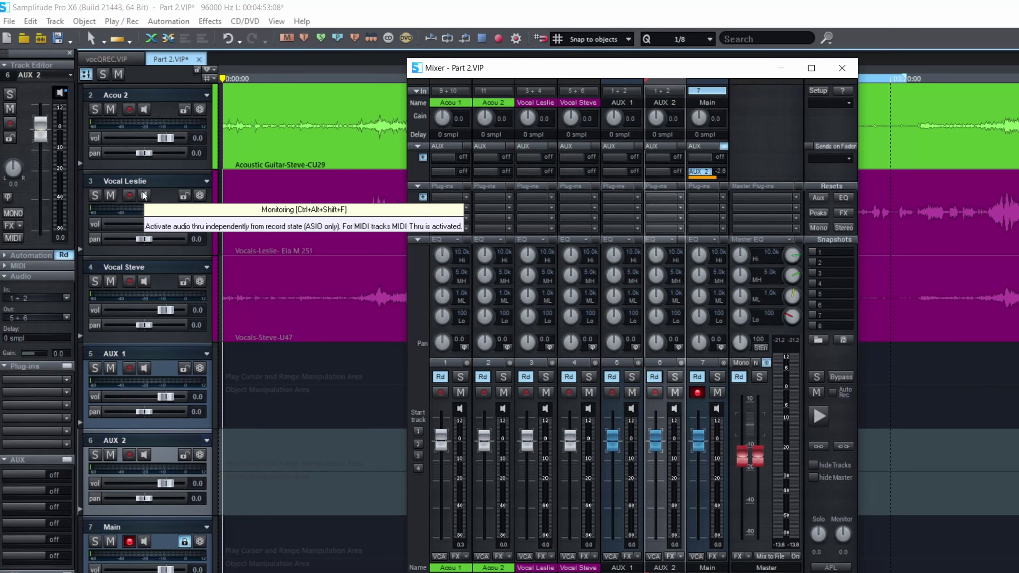
# Step: Play the project and use solo on Acou 1 and Acou 2 to audition the guitar tracks
pyautogui.press('space')
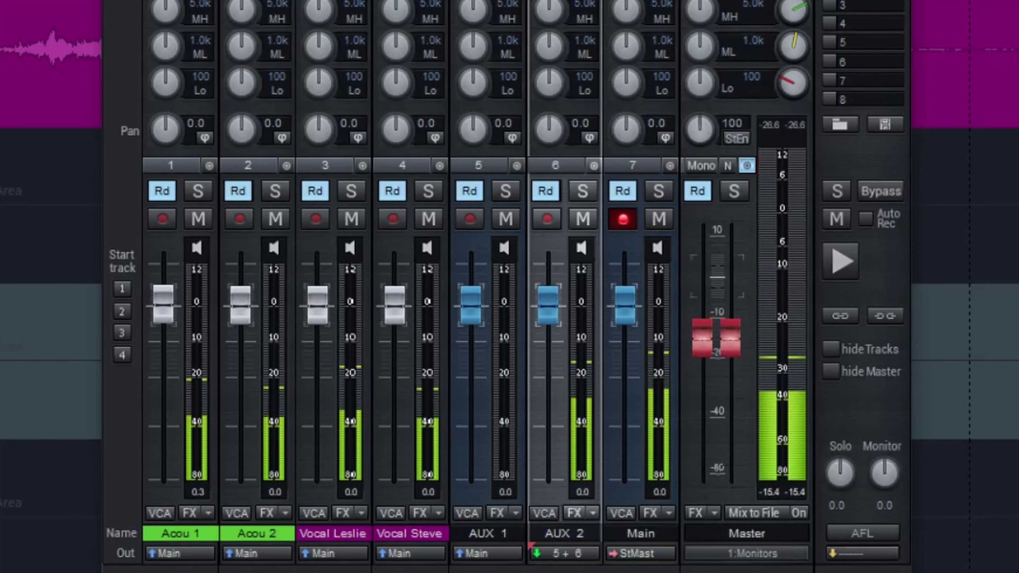
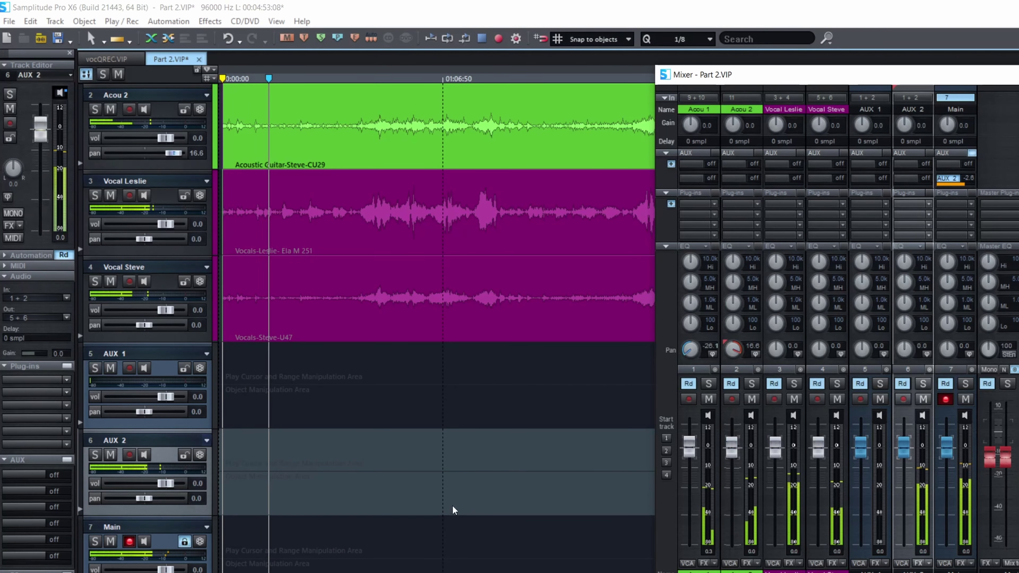
pyautogui.scroll(2, 441, 305)
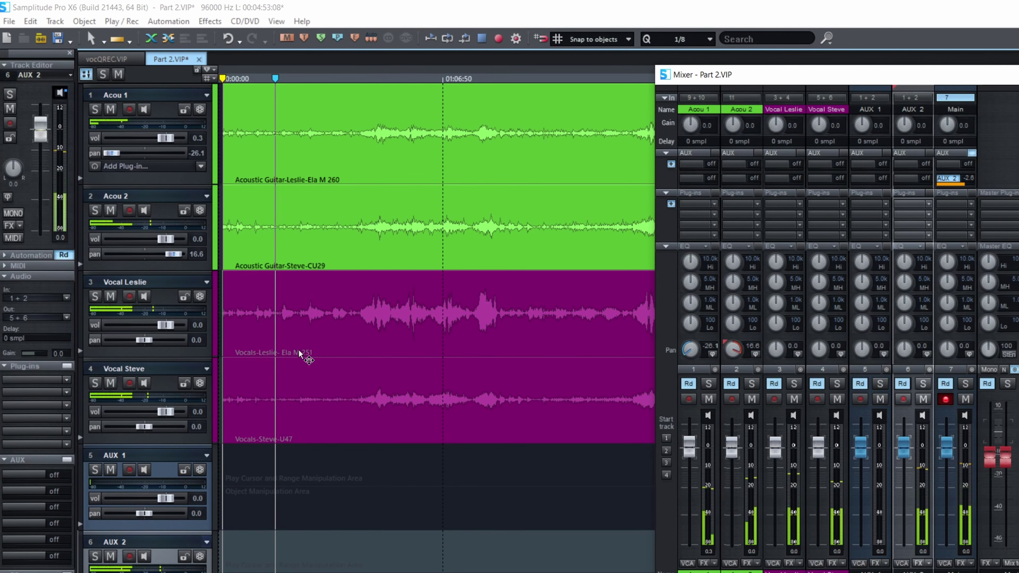
pyautogui.click(95, 112)
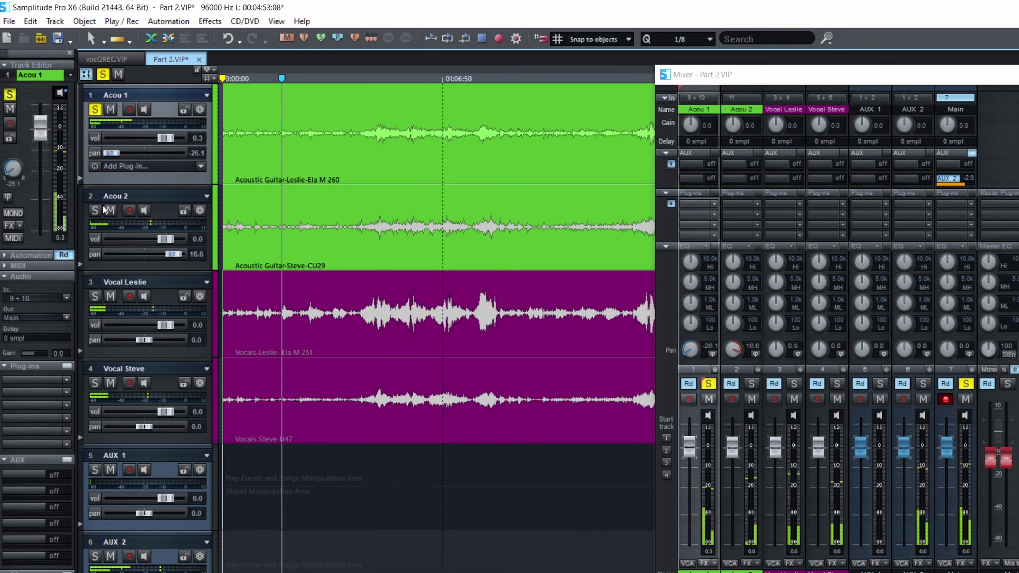
pyautogui.click(95, 210)
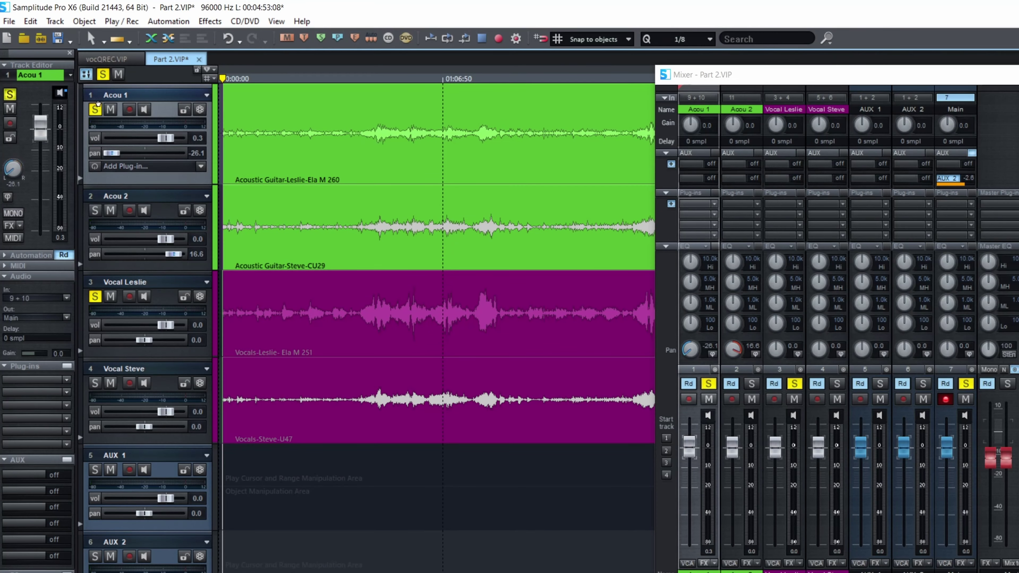
# Step: Select the vocal object on track 3, play the project, and switch the vocal solo from track 3 to track 4
pyautogui.click(229, 306)
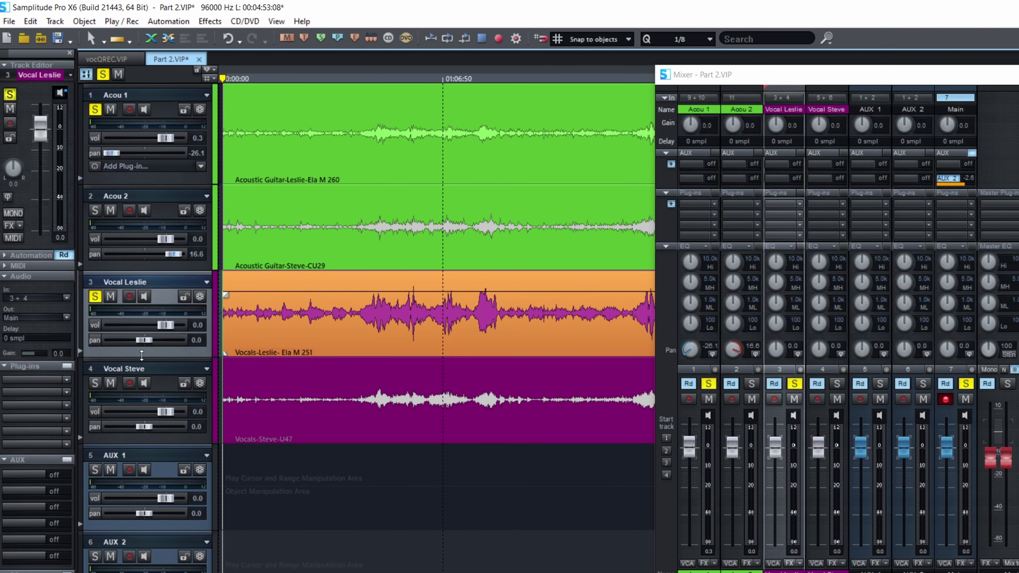
pyautogui.press('space')
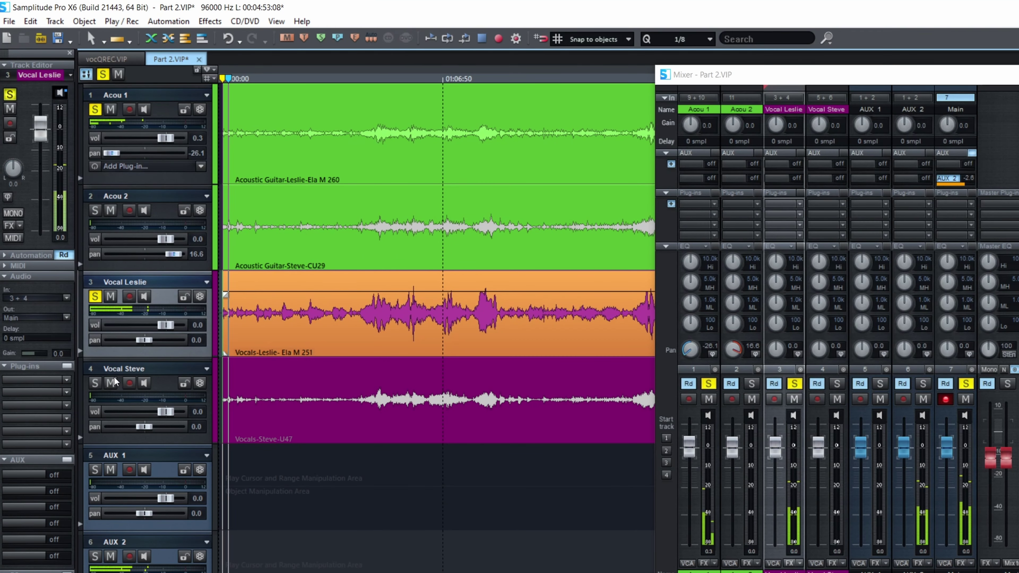
pyautogui.click(95, 384)
pyautogui.click(95, 301)
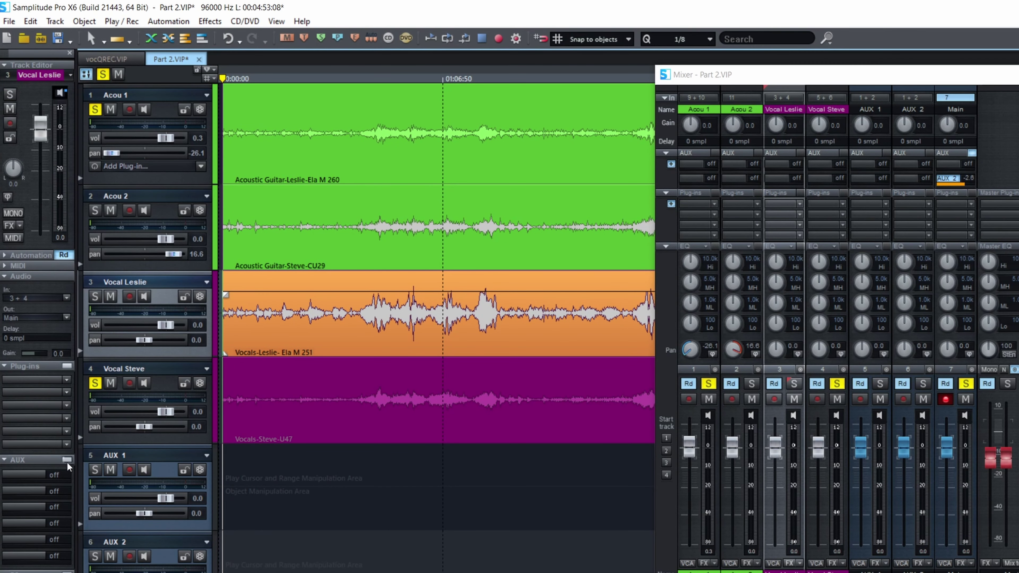
# Step: Rough-balance during playback: Acou 1 at -4.1, Acou 2 at -6.8, track 3 vocal at -2.7 panned -3.9, track 4 vocal at -0.6 panned 5.0
pyautogui.press('space')
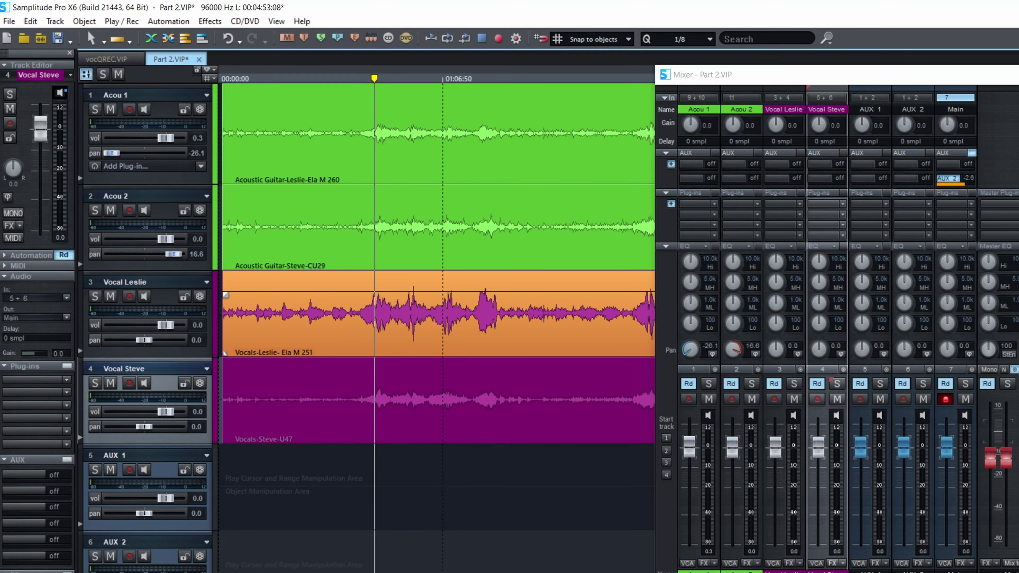
pyautogui.press('space')
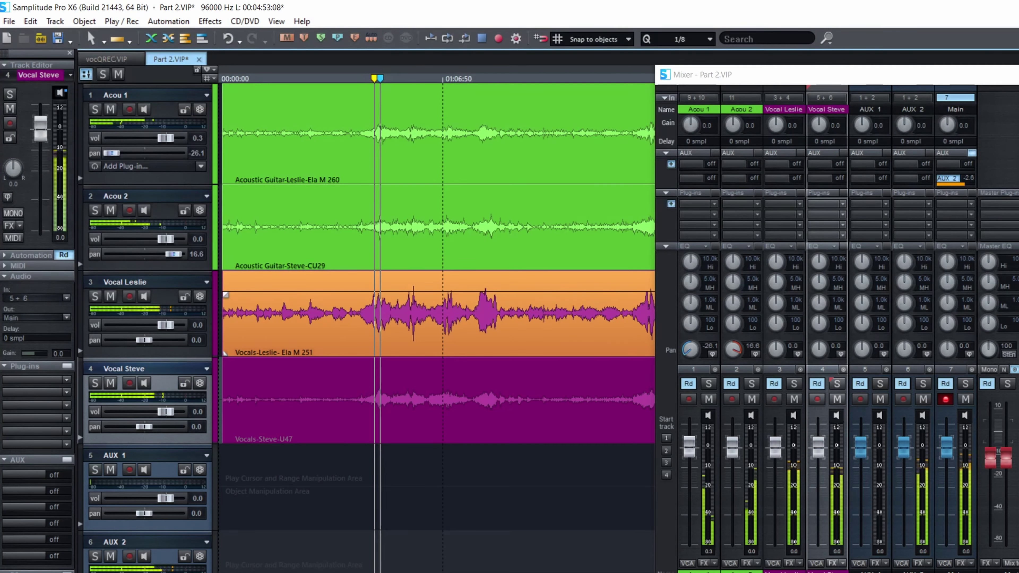
pyautogui.press('Up')
pyautogui.press('Up')
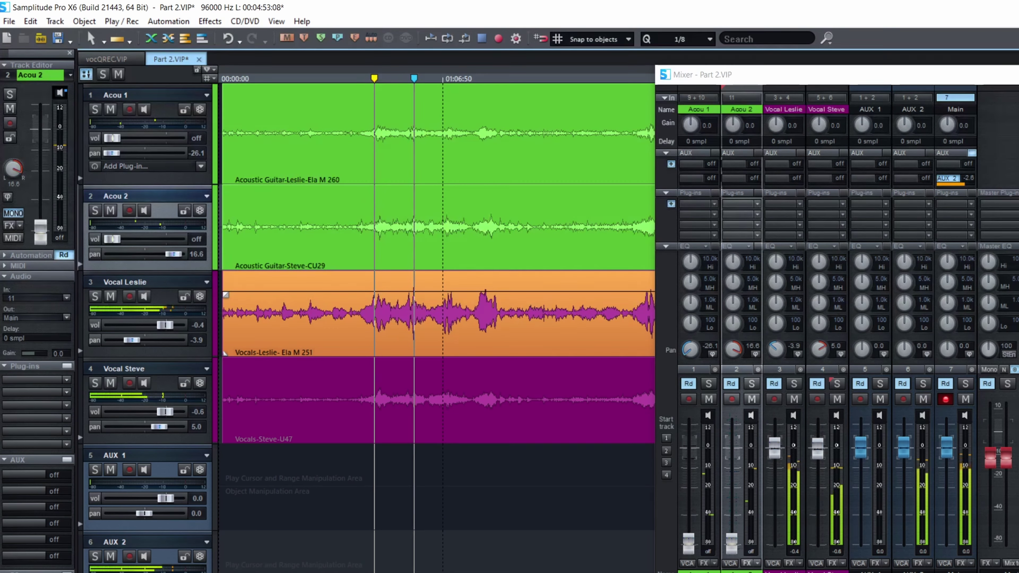
pyautogui.click(77, 346)
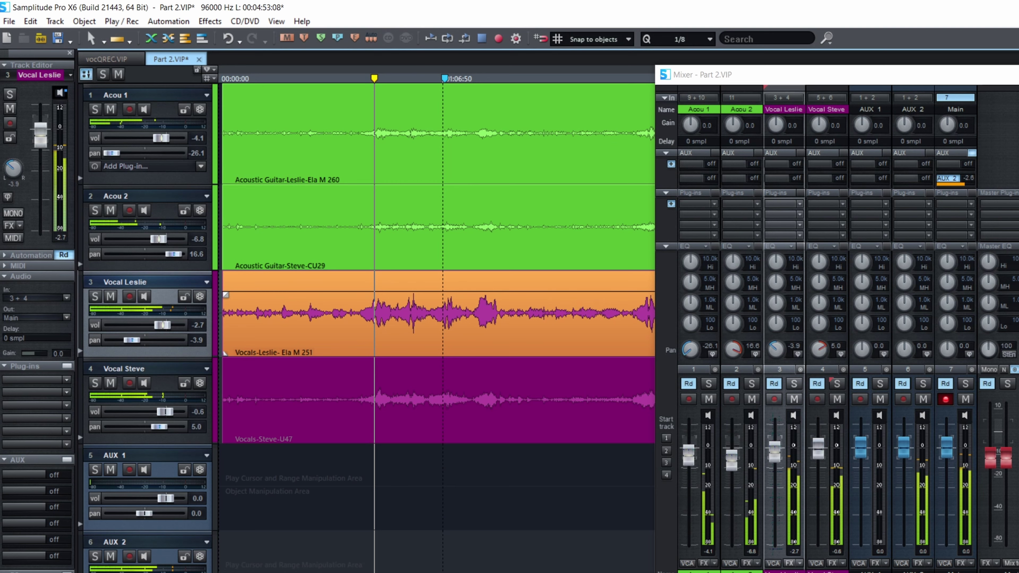
pyautogui.press('space')
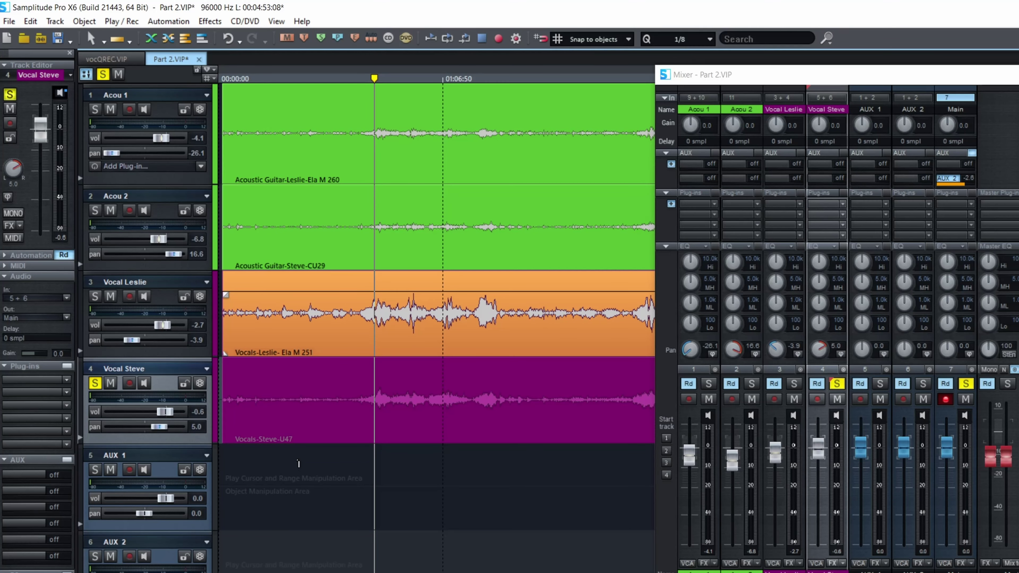
# Step: Play the soloed track 4 vocal and adjust its high EQ band in the mixer to 0.7 dB at 9.9 kHz
pyautogui.press('space')
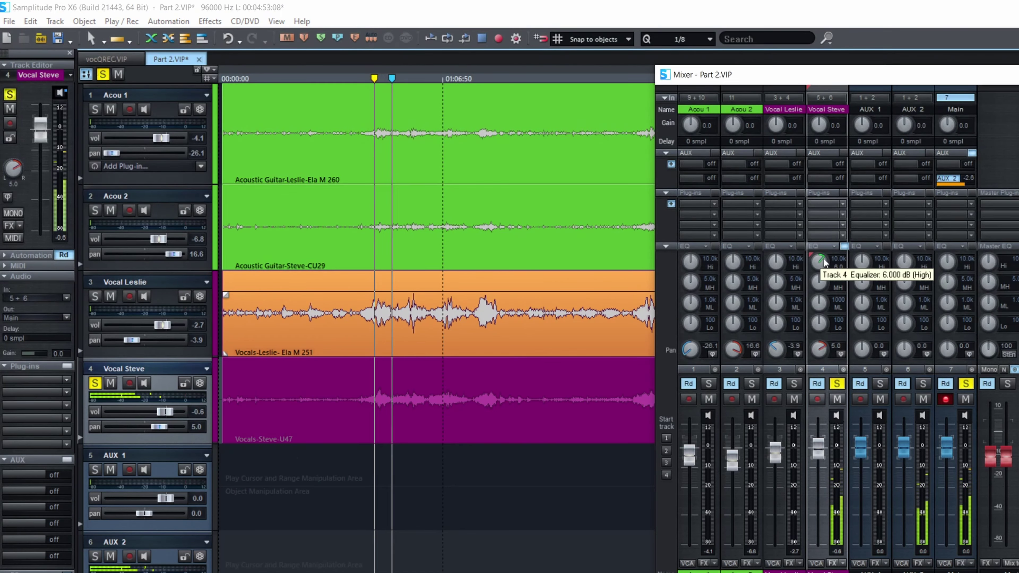
pyautogui.moveTo(819, 269); pyautogui.dragTo(827, 256)
pyautogui.press('space')
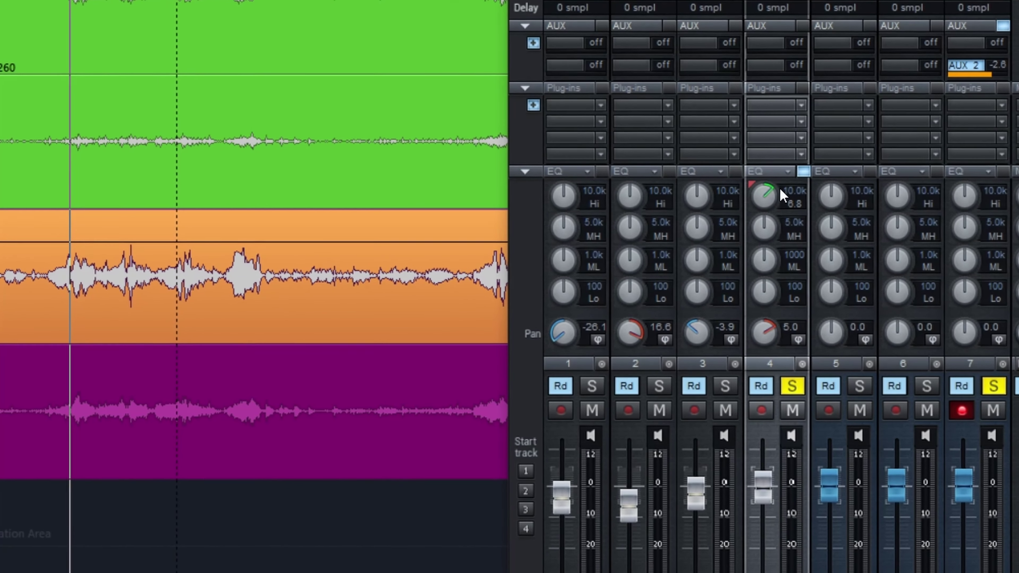
pyautogui.moveTo(772, 204); pyautogui.dragTo(772, 214)
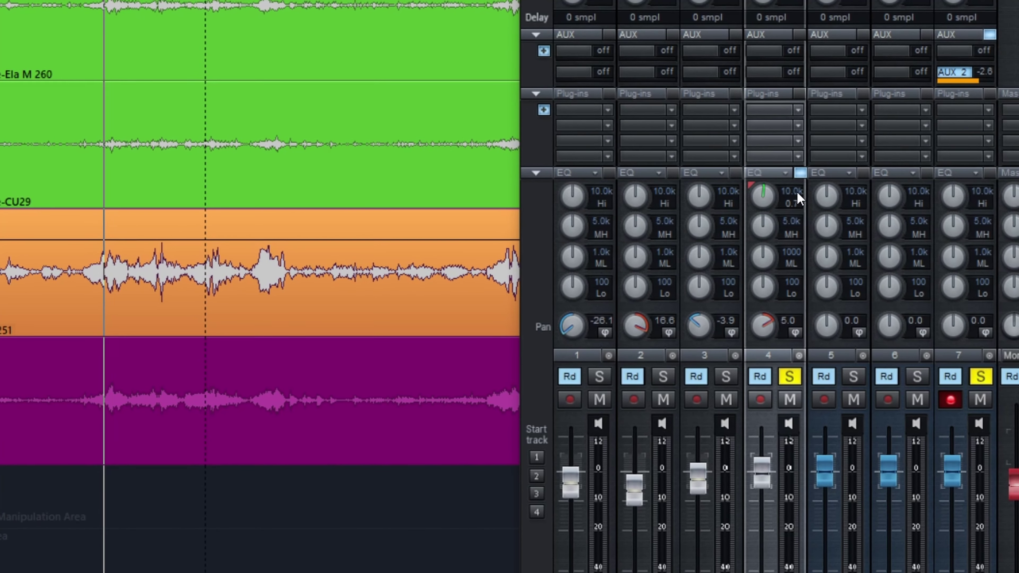
pyautogui.moveTo(796, 192); pyautogui.dragTo(795, 268)
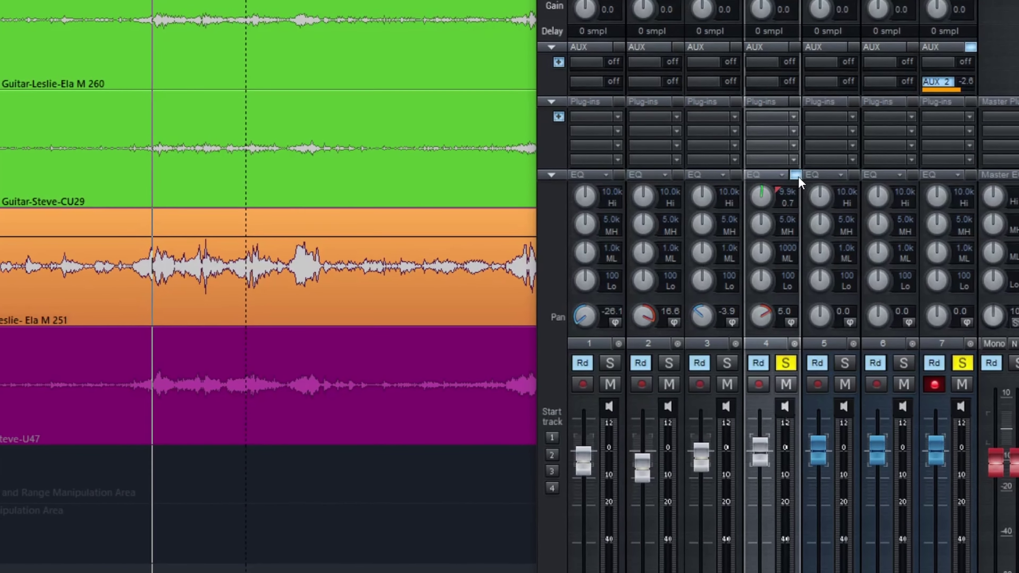
# Step: In track 4's EQ116, set band 3 to 3.40 dB at 8112.46 Hz, band 2 to -1.32 dB at 615.75 Hz, band 6 to -0.57 dB at 23163.57 Hz
pyautogui.click(797, 175)
pyautogui.moveTo(540, 101); pyautogui.dragTo(373, 115)
pyautogui.moveTo(548, 104); pyautogui.dragTo(526, 117)
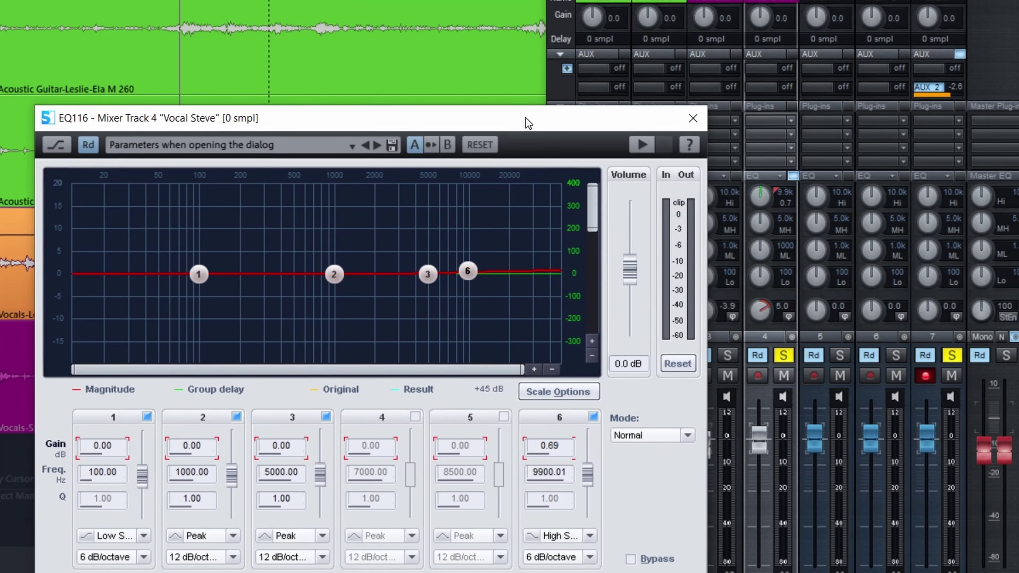
pyautogui.press('space')
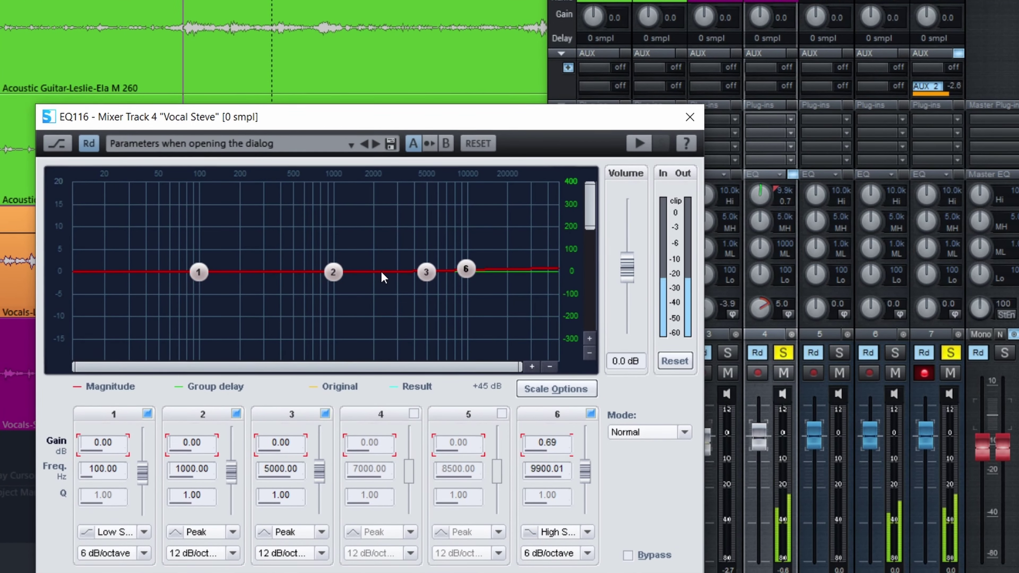
pyautogui.moveTo(425, 276); pyautogui.dragTo(516, 268)
pyautogui.moveTo(333, 266); pyautogui.dragTo(308, 275)
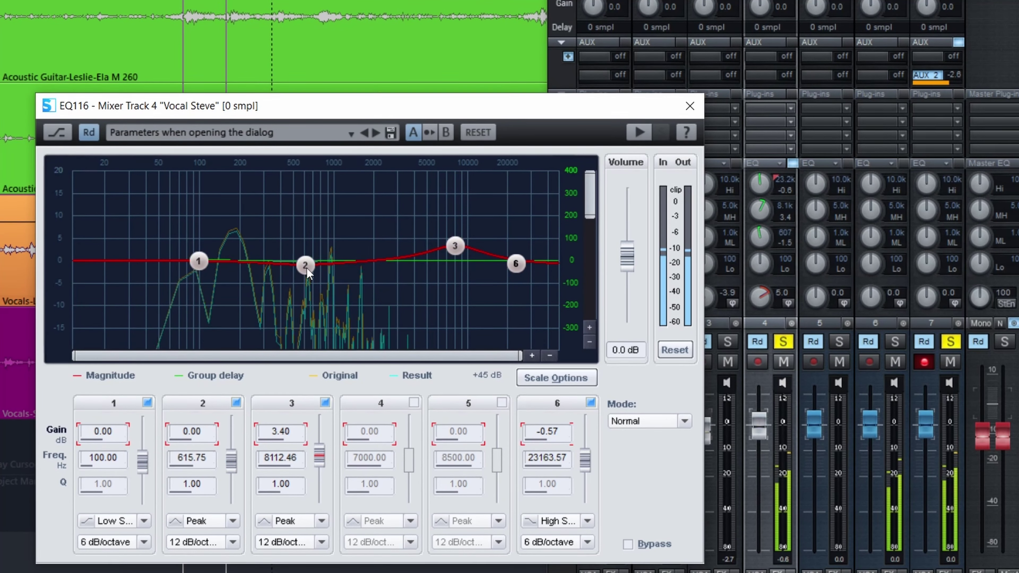
# Step: Make band 1 of track 4's equalizer a high-pass filter at 114.14 Hz and close the equalizer
pyautogui.moveTo(198, 260); pyautogui.dragTo(107, 261)
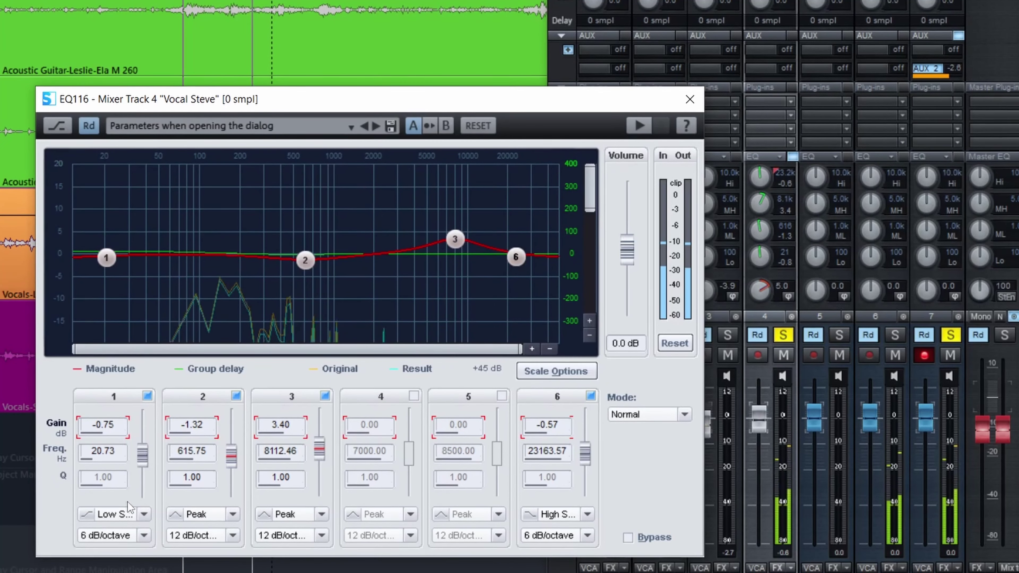
pyautogui.click(143, 515)
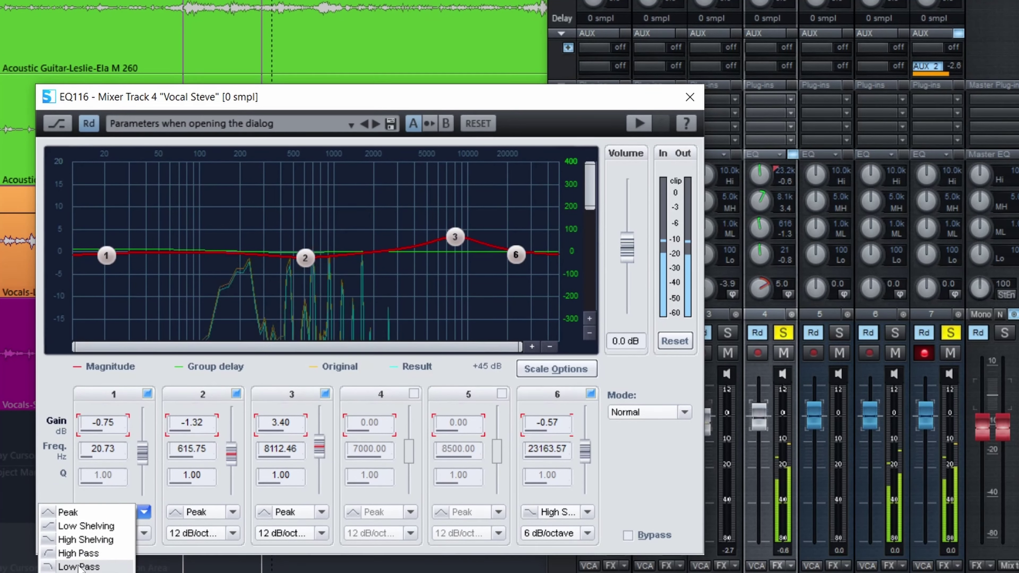
pyautogui.click(79, 553)
pyautogui.moveTo(111, 260); pyautogui.dragTo(212, 255)
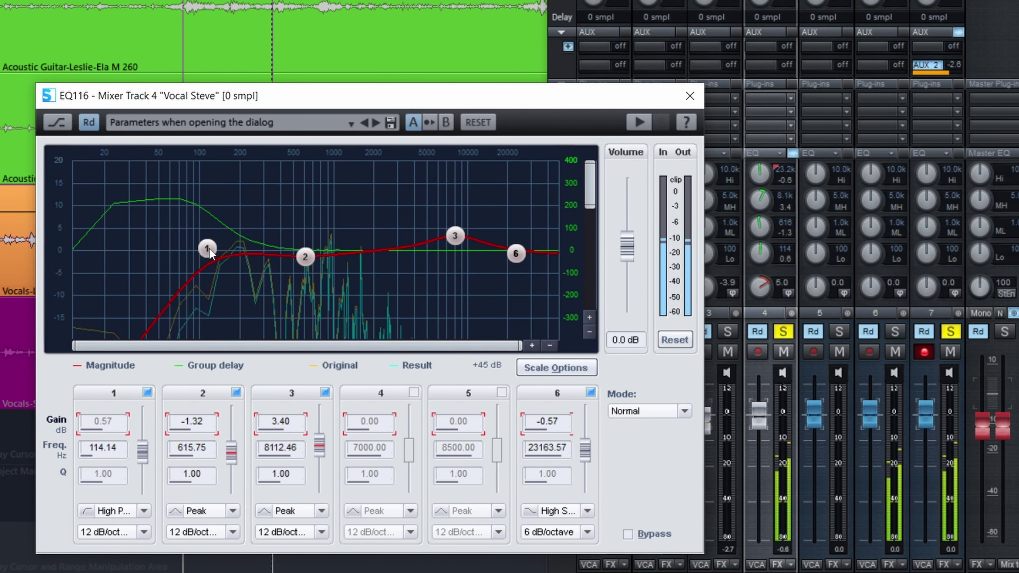
pyautogui.click(689, 95)
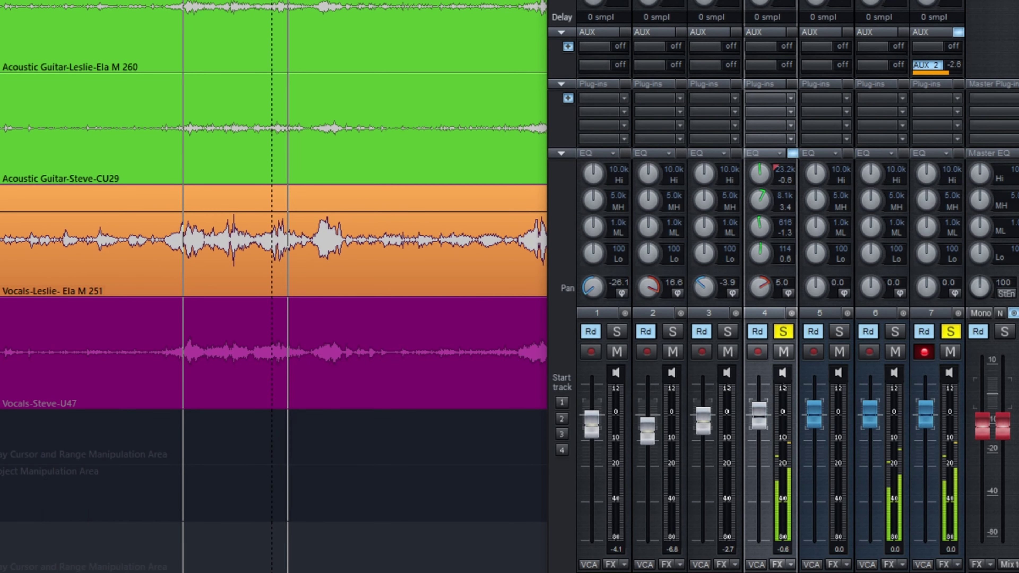
# Step: Switch the solo to the track 3 vocal, play it, and cut band 2 of its EQ116 to -2.45 dB at 1203.06 Hz
pyautogui.click(776, 327)
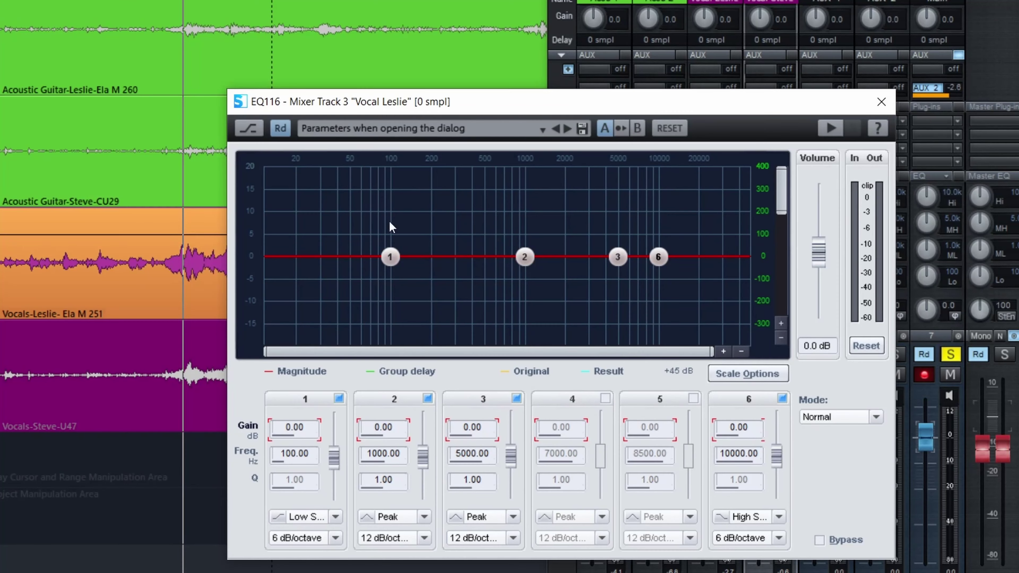
pyautogui.press('space')
pyautogui.moveTo(525, 257)
pyautogui.mouseDown()
pyautogui.moveTo(489, 219)
pyautogui.moveTo(558, 217)
pyautogui.moveTo(542, 217)
pyautogui.moveTo(535, 268)
pyautogui.mouseUp()
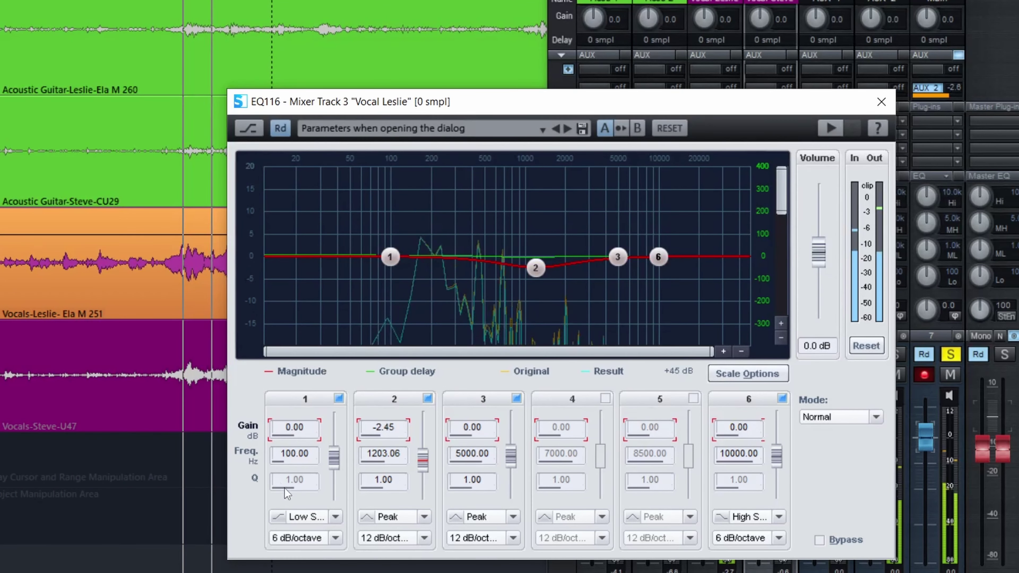
# Step: Set band 1 of track 3's equalizer to a high pass at about 155 Hz and band 3 to 3.4 dB at about 12.2 kHz
pyautogui.click(336, 517)
pyautogui.click(293, 557)
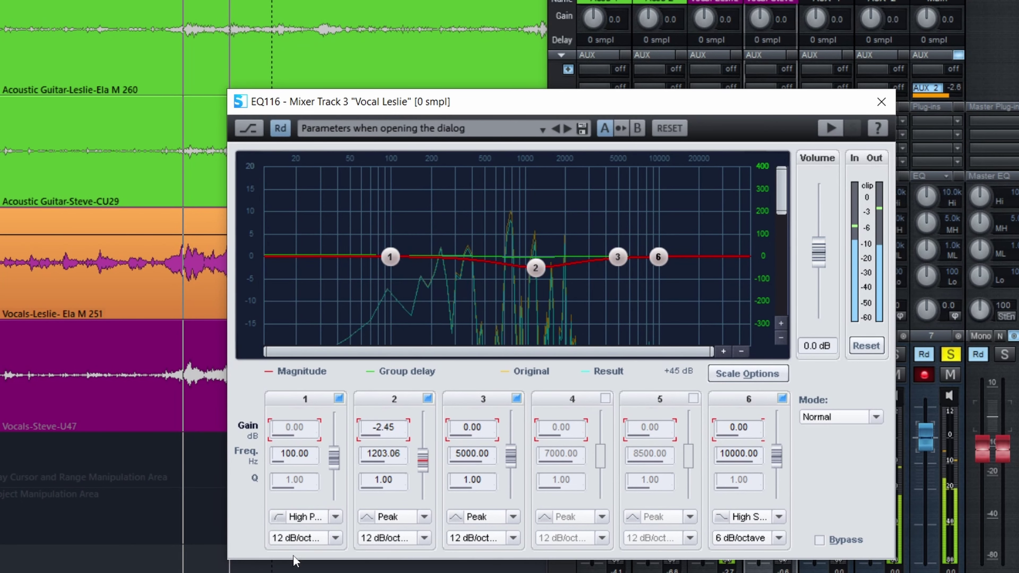
pyautogui.moveTo(394, 257); pyautogui.dragTo(423, 256)
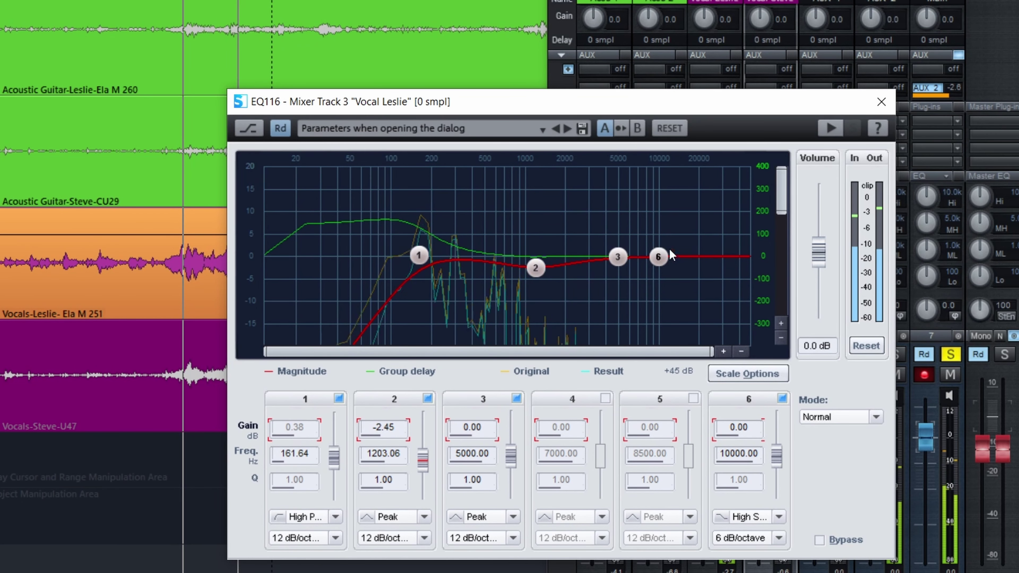
pyautogui.moveTo(620, 259); pyautogui.dragTo(671, 240)
pyautogui.moveTo(426, 262); pyautogui.dragTo(401, 261)
pyautogui.click(881, 102)
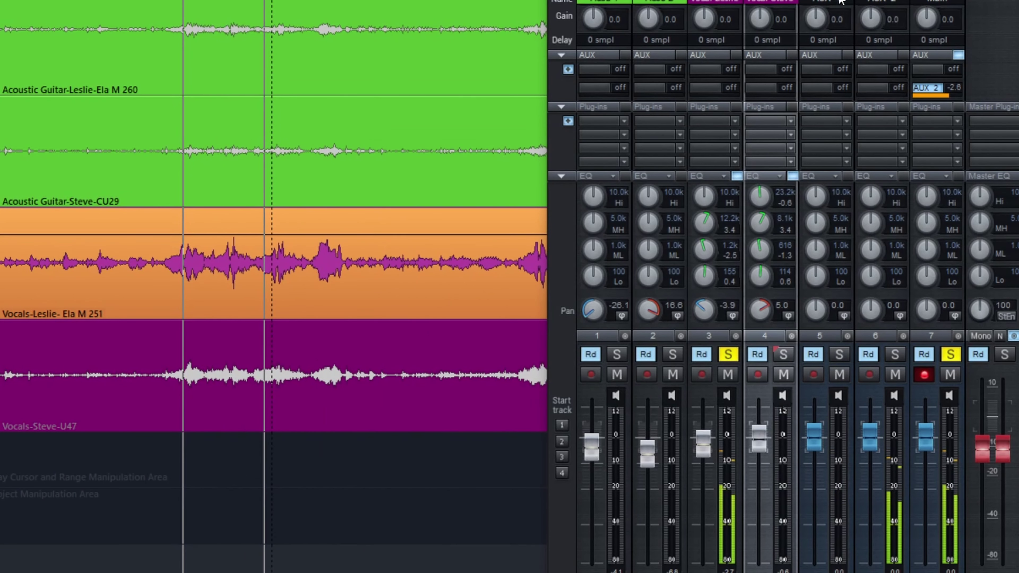
# Step: Clear all solos and rebalance: Acou 1 to -7.0 hard left, Acou 2 to -9.1 hard right, vocal pans on tracks 3 and 4 to -2.9 and 3.0
pyautogui.hotkey('ctrl', 'shift', 's')
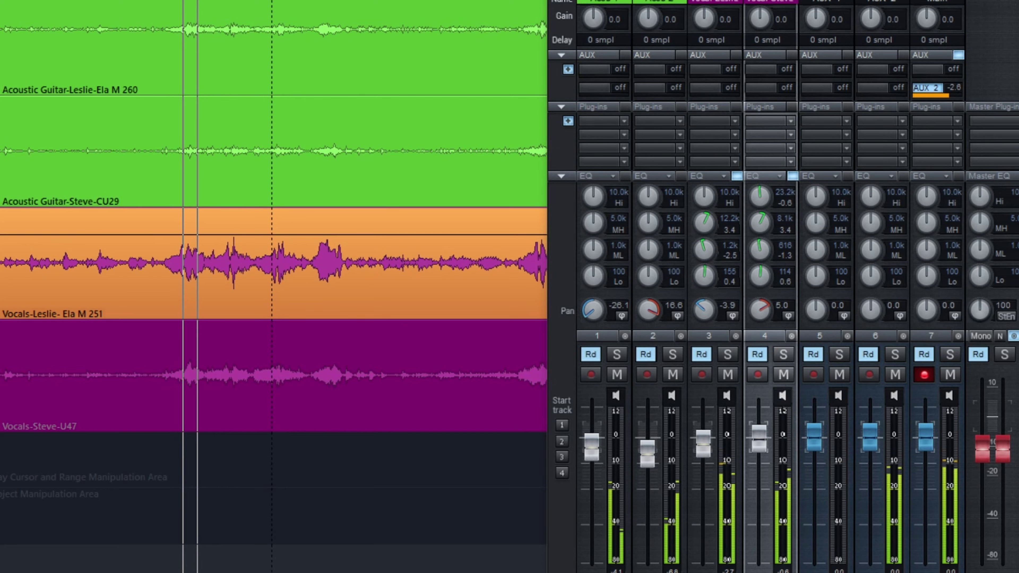
pyautogui.click(653, 335)
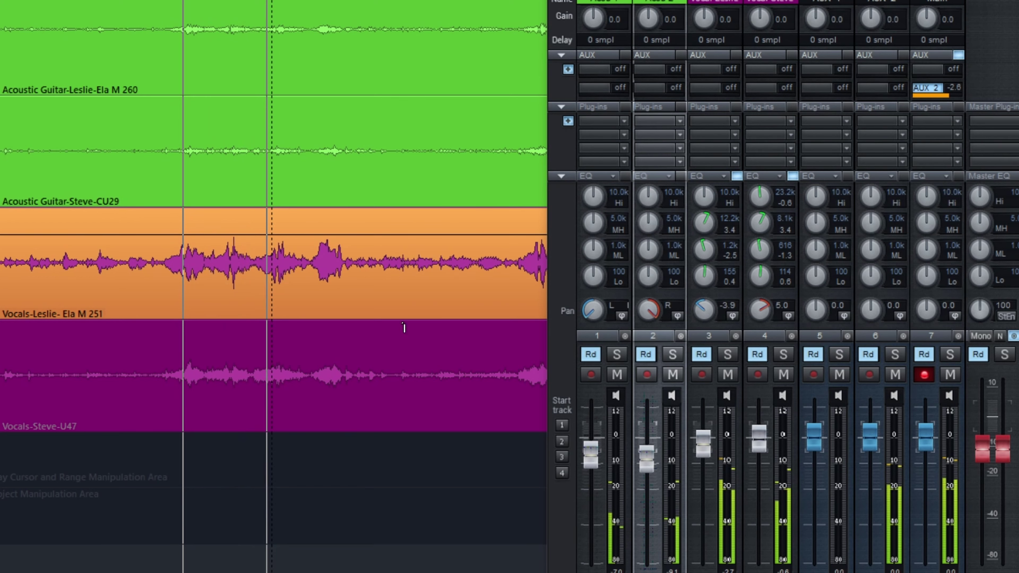
pyautogui.moveTo(762, 444); pyautogui.dragTo(762, 444)
pyautogui.scroll(-1, 762, 443)
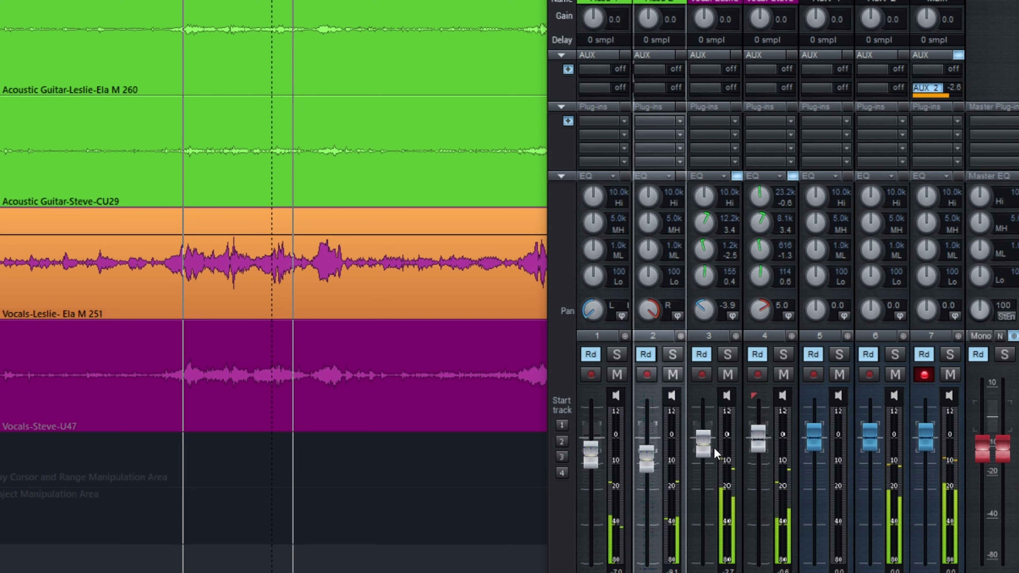
pyautogui.scroll(-1, 763, 310)
pyautogui.scroll(1, 706, 311)
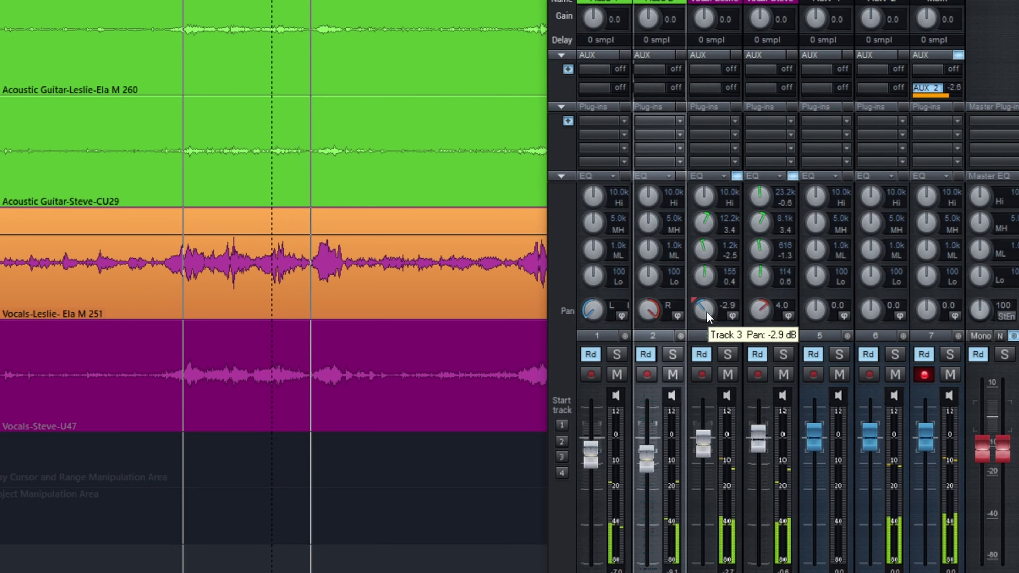
pyautogui.scroll(-1, 759, 311)
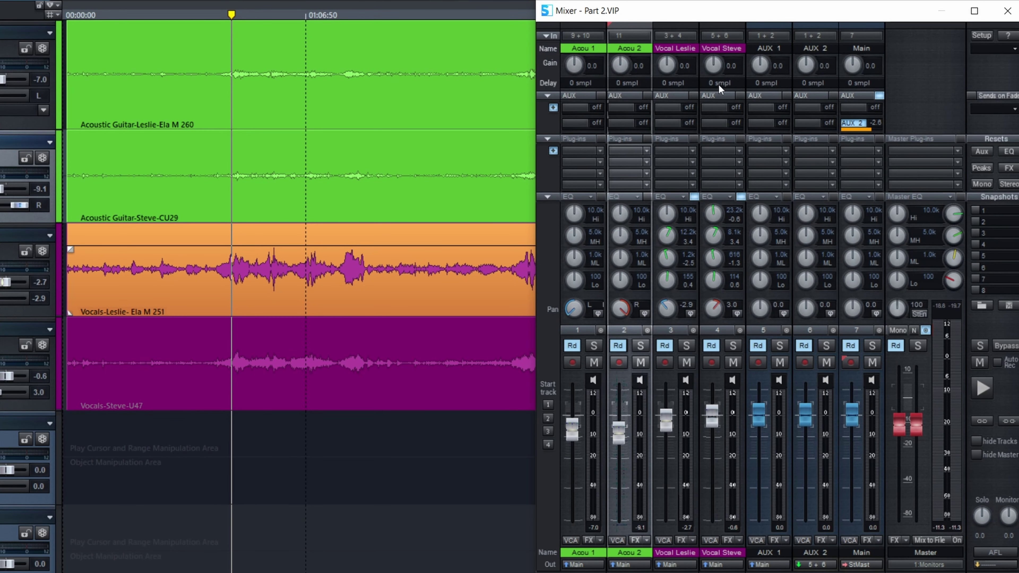
# Step: Find the reverb effects in the Plug-in Browser and insert eFX_Reverb on the AUX 1 track
pyautogui.click(786, 149)
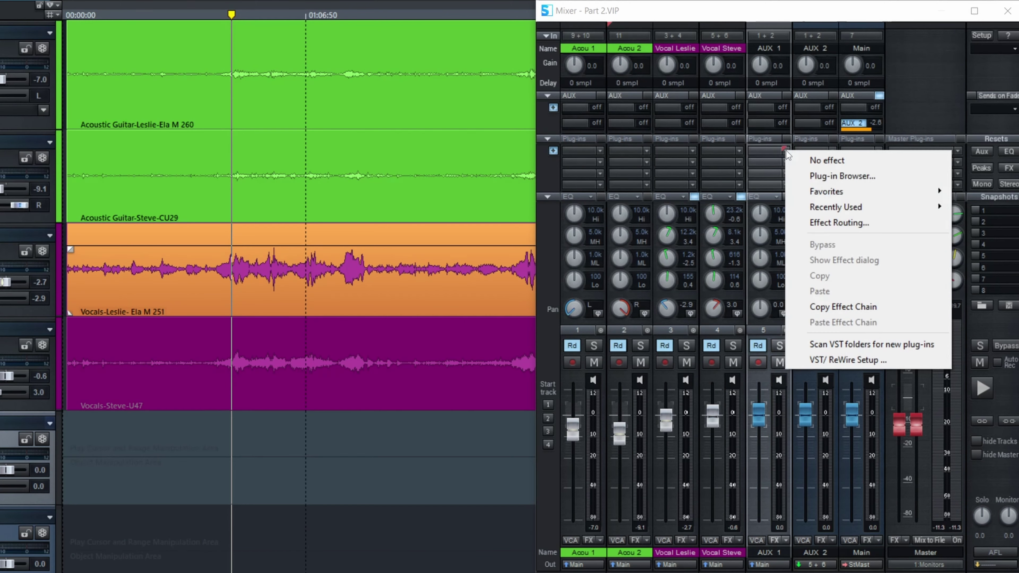
pyautogui.moveTo(886, 192)
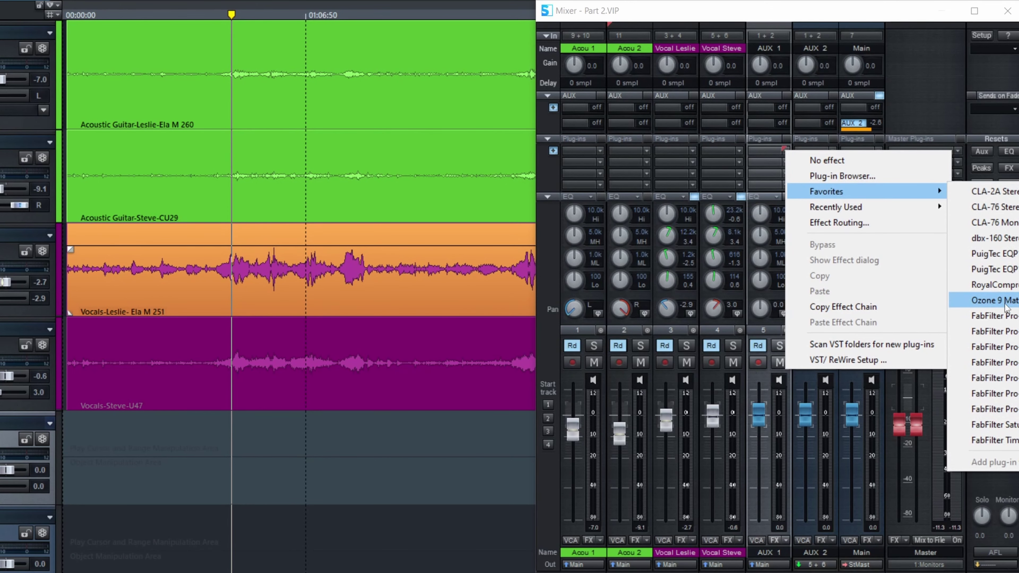
pyautogui.click(853, 177)
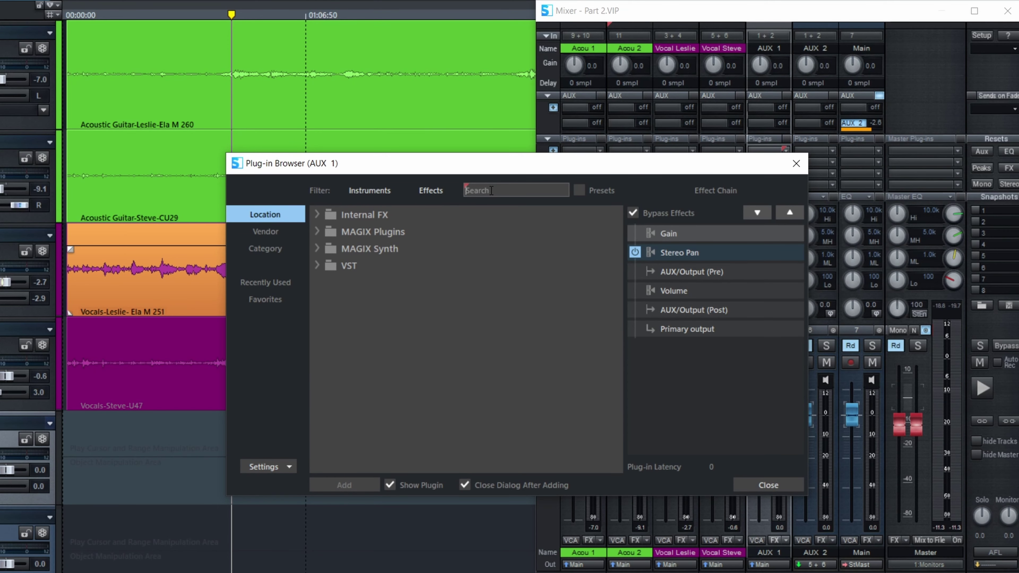
pyautogui.write('rever')
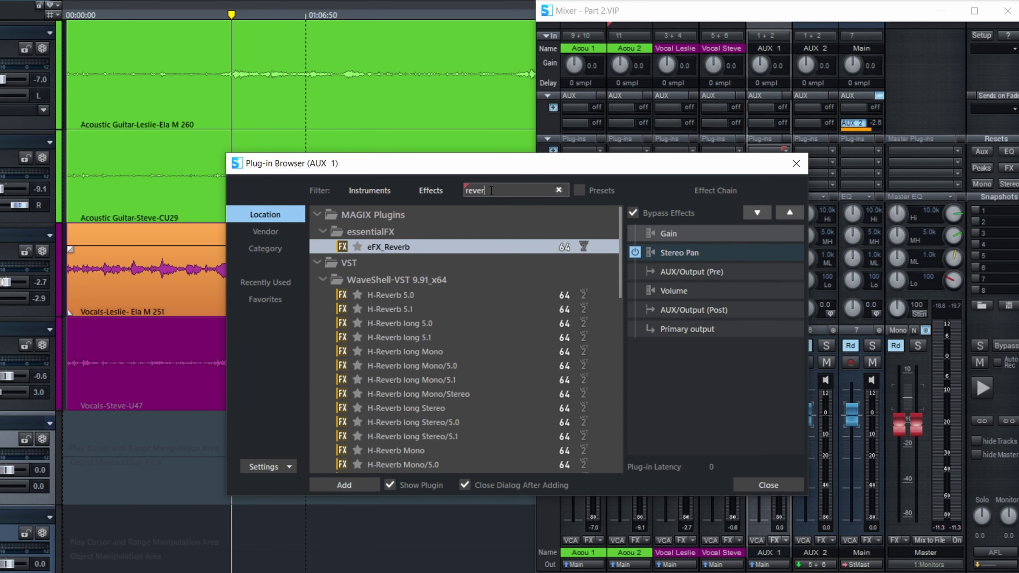
pyautogui.doubleClick(404, 246)
# Step: Load the Classic Vocal Plate preset in AUX 1's reverb, set its mix to 100%, and close the plug-in
pyautogui.moveTo(777, 234); pyautogui.dragTo(708, 242)
pyautogui.click(712, 282)
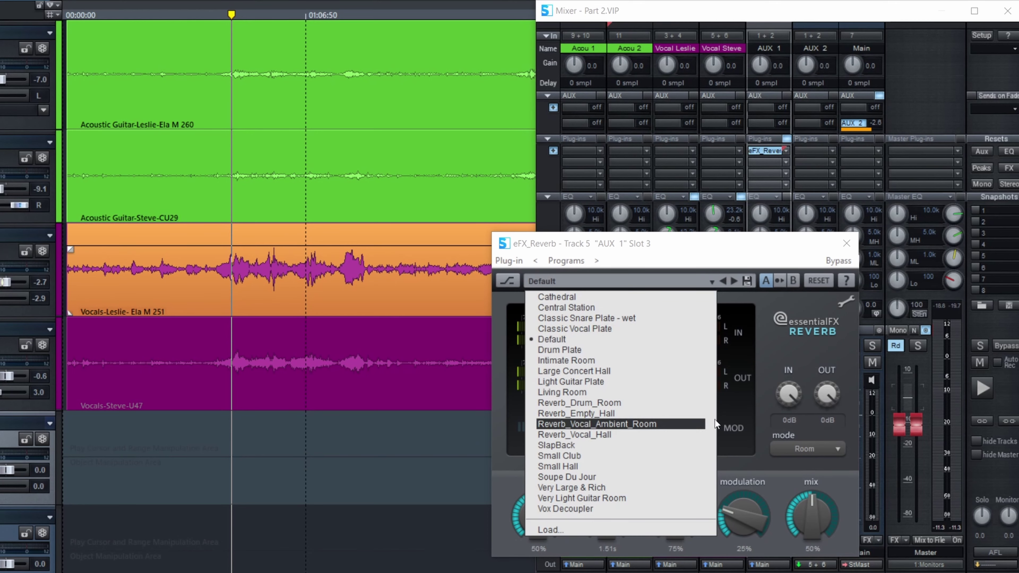
pyautogui.click(624, 329)
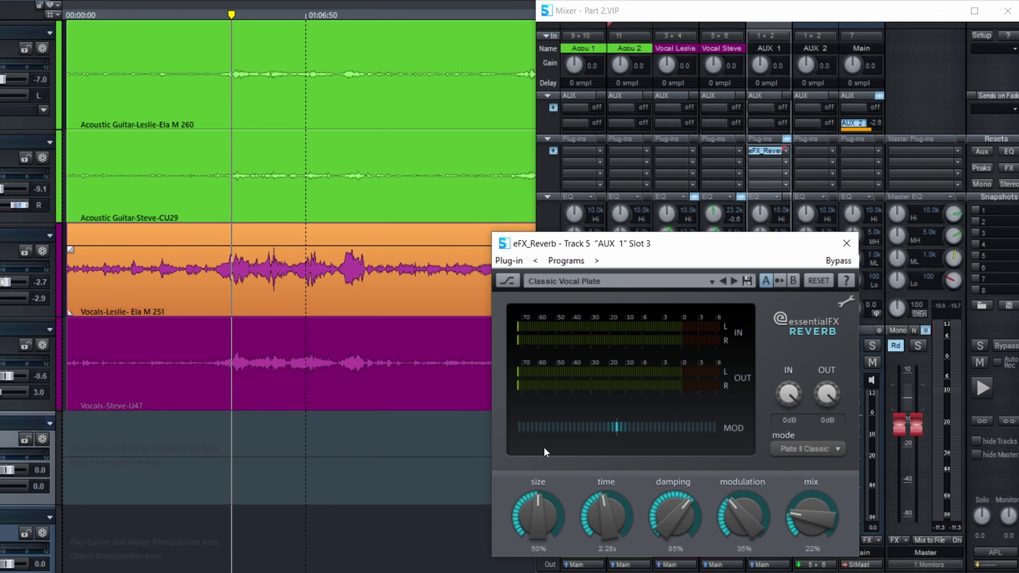
pyautogui.moveTo(800, 521); pyautogui.dragTo(800, 466)
pyautogui.moveTo(705, 248); pyautogui.dragTo(394, 251)
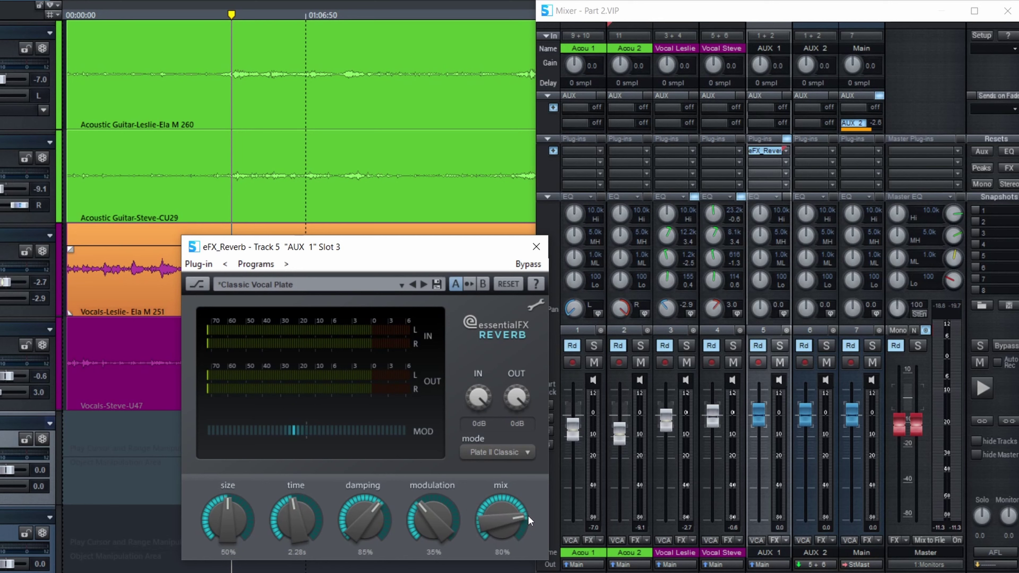
pyautogui.moveTo(533, 515); pyautogui.dragTo(522, 523)
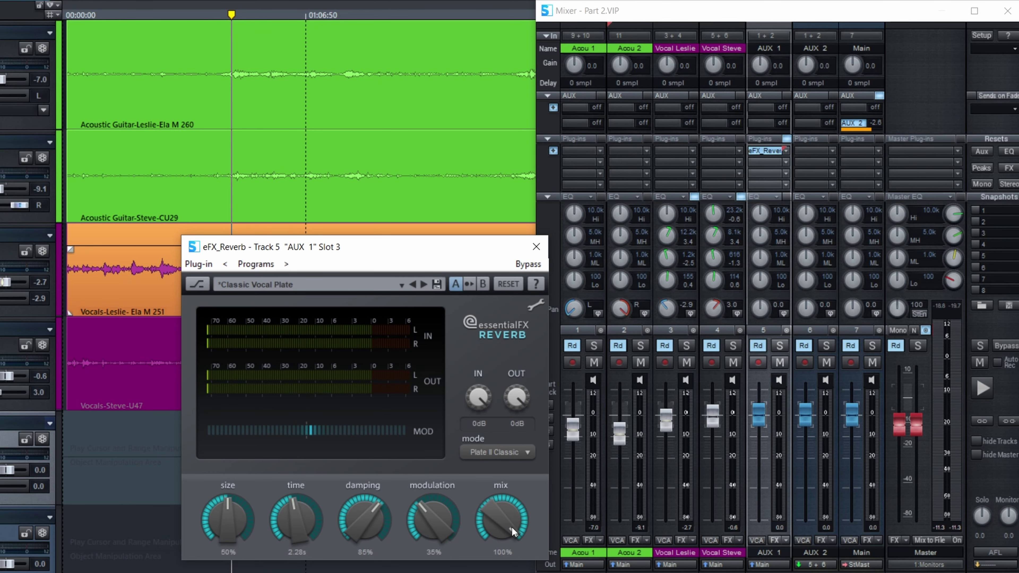
pyautogui.click(535, 253)
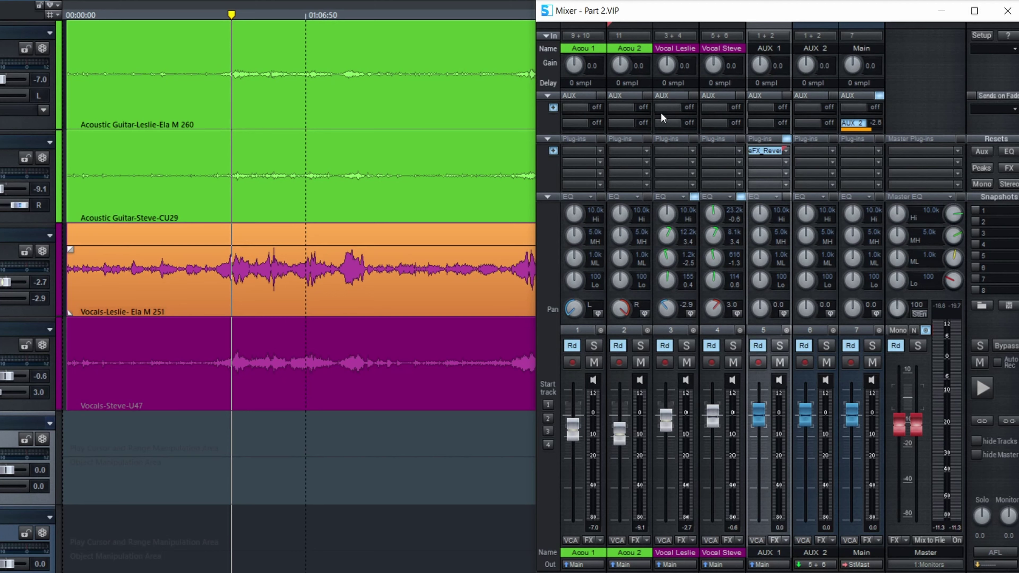
# Step: Send the vocal tracks 3 and 4 to AUX 1 at about -8.8 dB and -9.1 dB respectively
pyautogui.moveTo(660, 115); pyautogui.dragTo(728, 116)
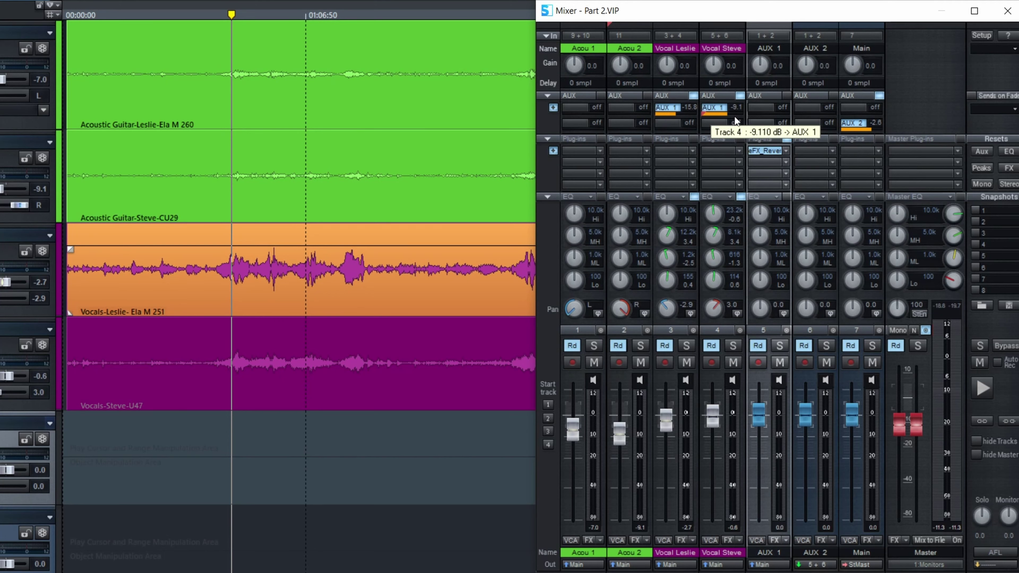
pyautogui.scroll(1, 688, 111)
pyautogui.scroll(-3, 687, 111)
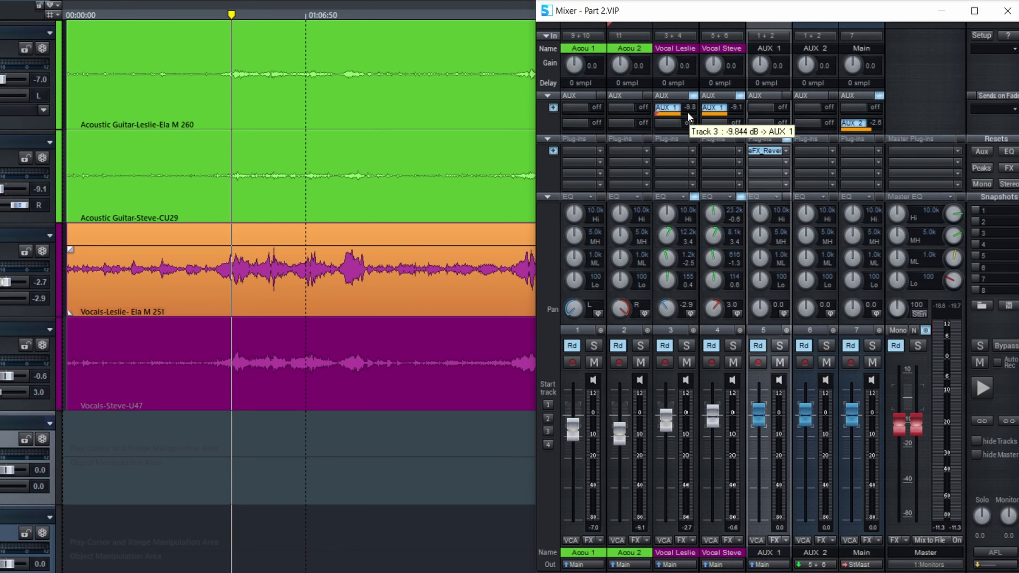
pyautogui.scroll(1, 687, 112)
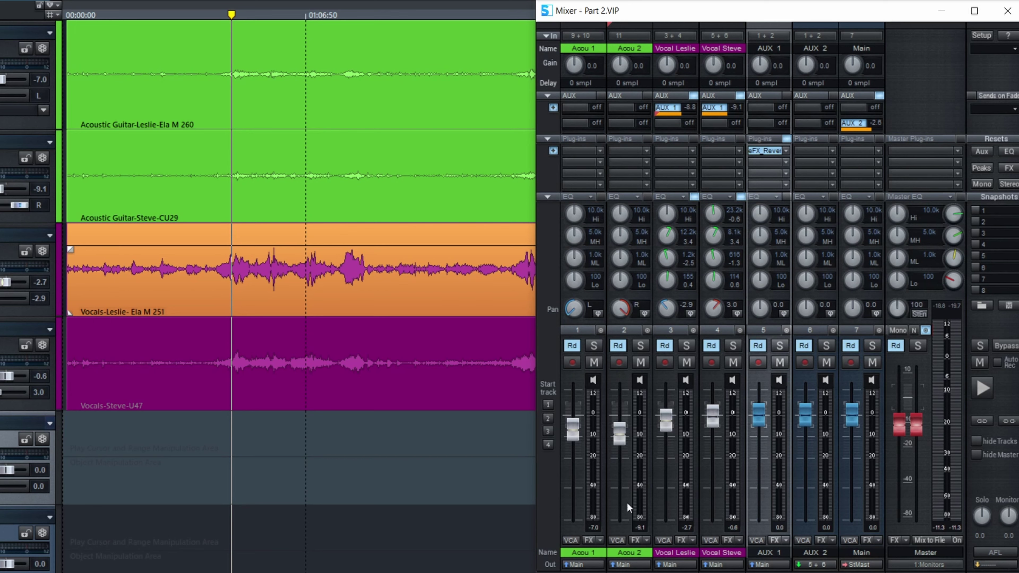
# Step: Solo the AUX 1 track, play the song to hear only the vocal reverb, and clear the solo
pyautogui.click(781, 345)
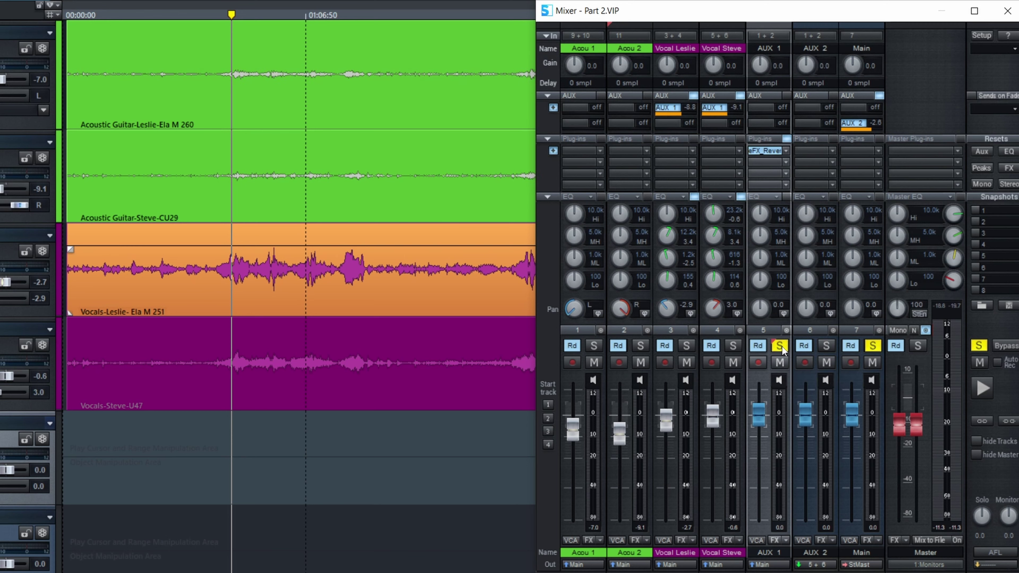
pyautogui.press('space')
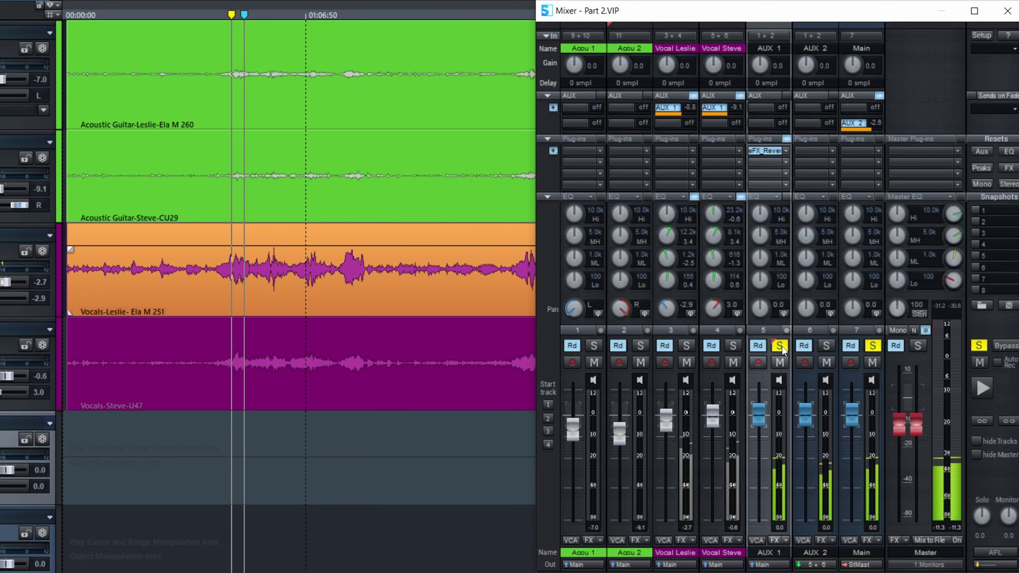
pyautogui.press('space')
pyautogui.click(780, 346)
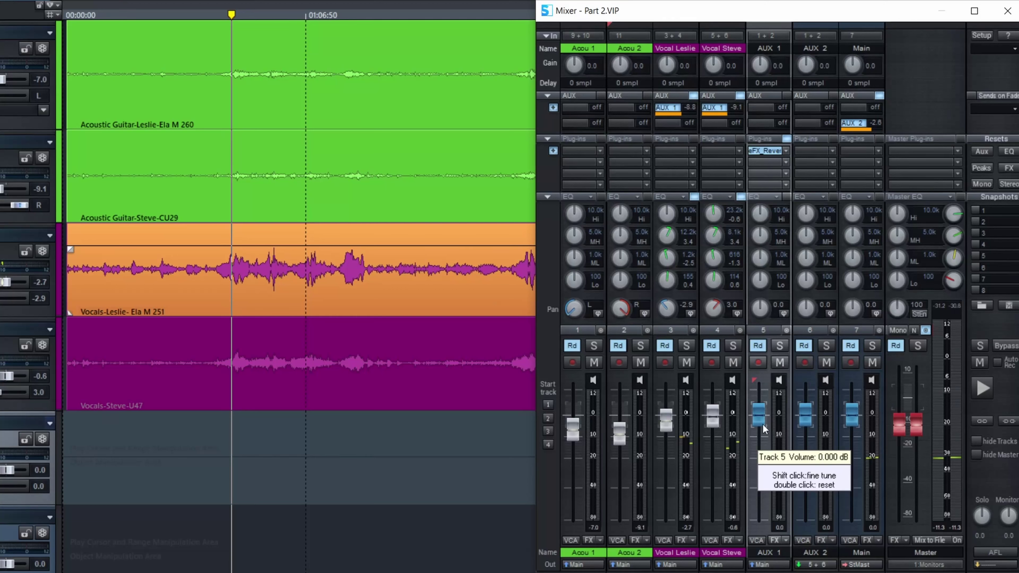
# Step: Raise AUX 1 from silence to -9.5 dB during playback, and audition the mix with Acou 1 and Acou 2 sent to it at -20.3 and -20.2 dB
pyautogui.moveTo(761, 415); pyautogui.dragTo(759, 526)
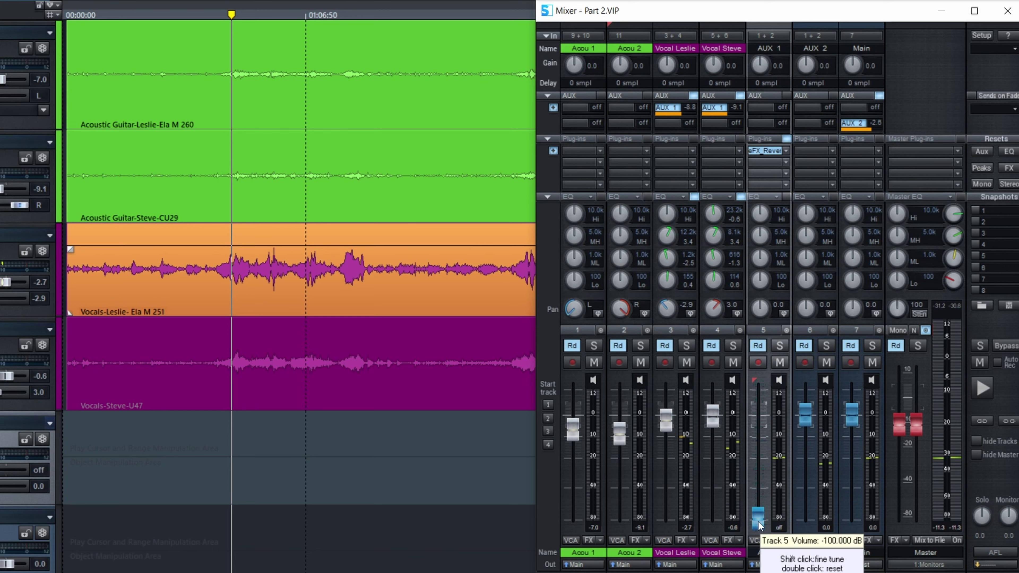
pyautogui.press('space')
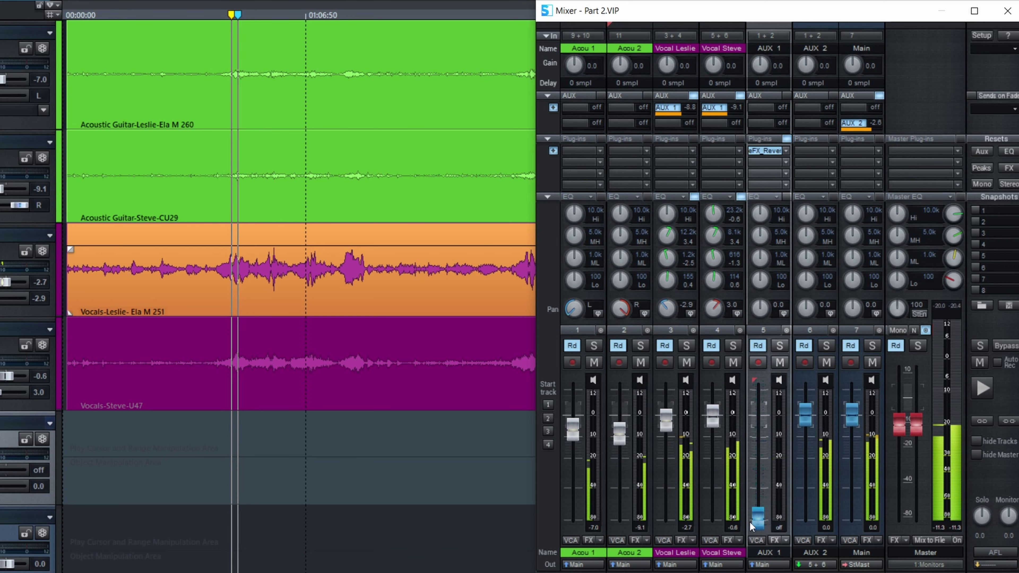
pyautogui.moveTo(756, 515); pyautogui.dragTo(769, 437)
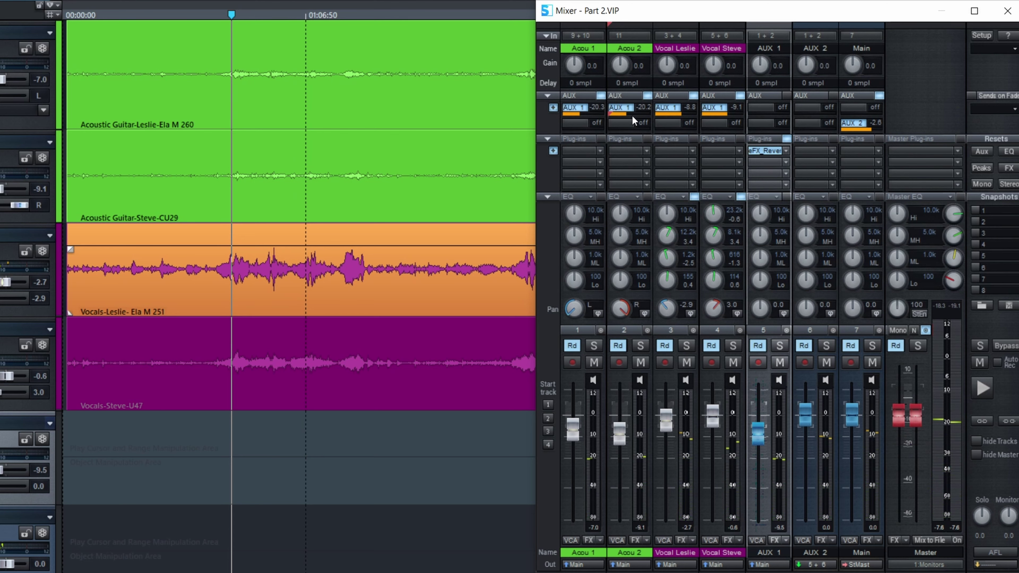
pyautogui.press('space')
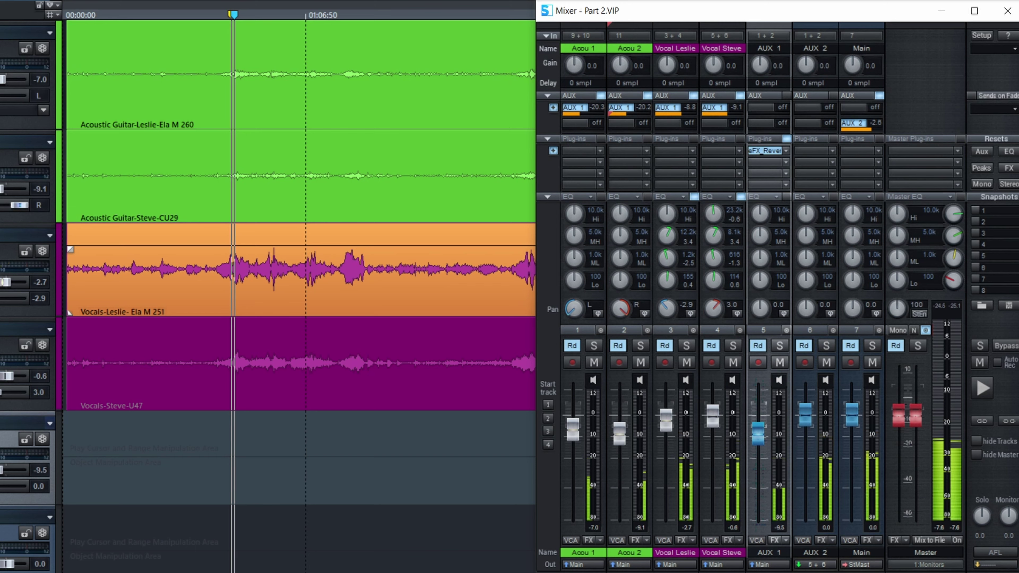